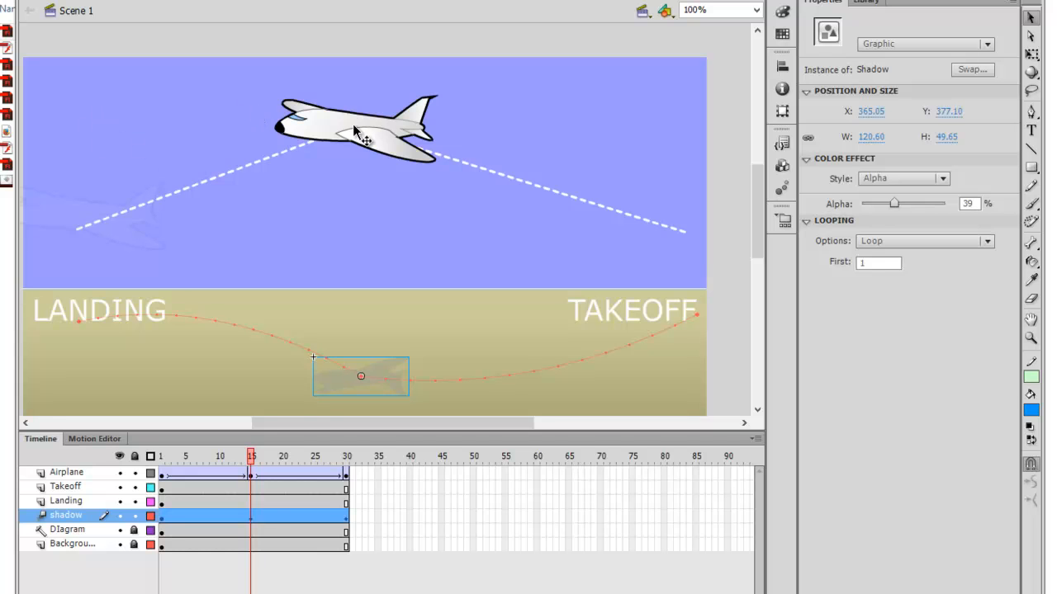
Add a new layer directly above the Takeoff layer and name it sun.
{"action": "left_click", "coordinate": [70, 491]}
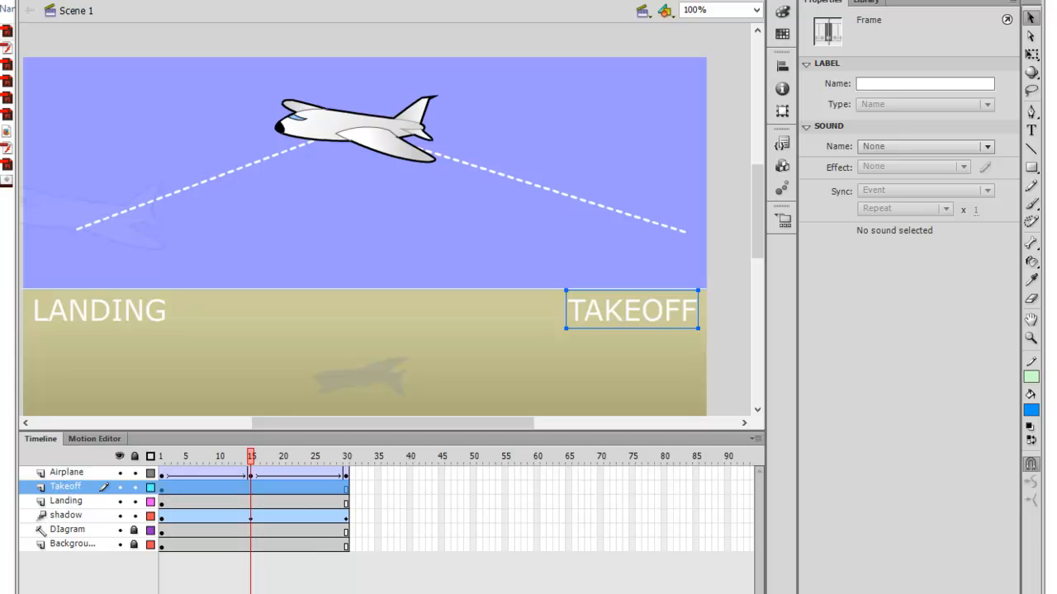
{"action": "left_click", "coordinate": [26, 591]}
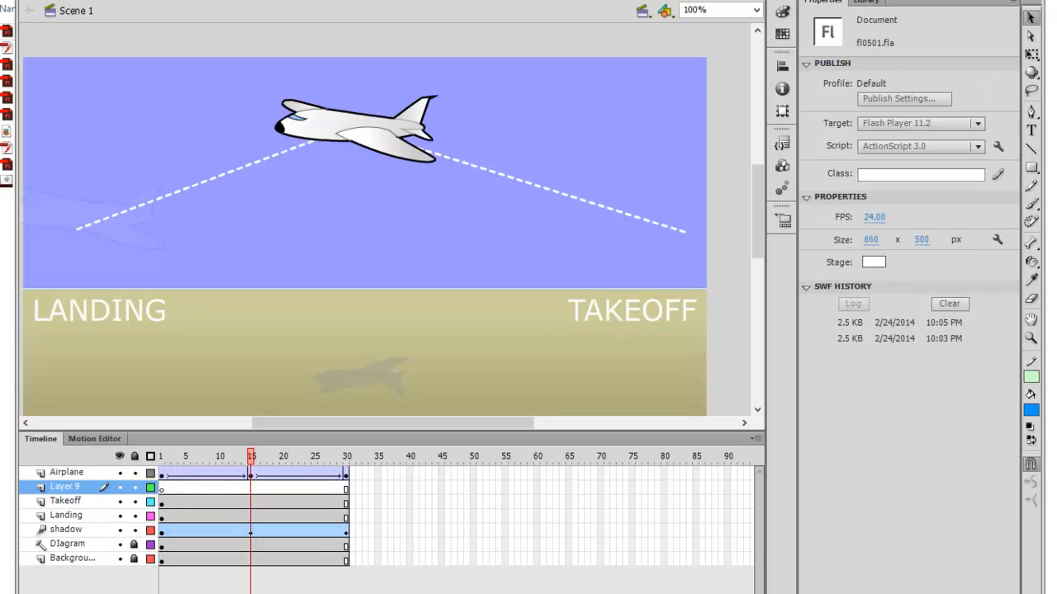
{"action": "double_click", "coordinate": [70, 488]}
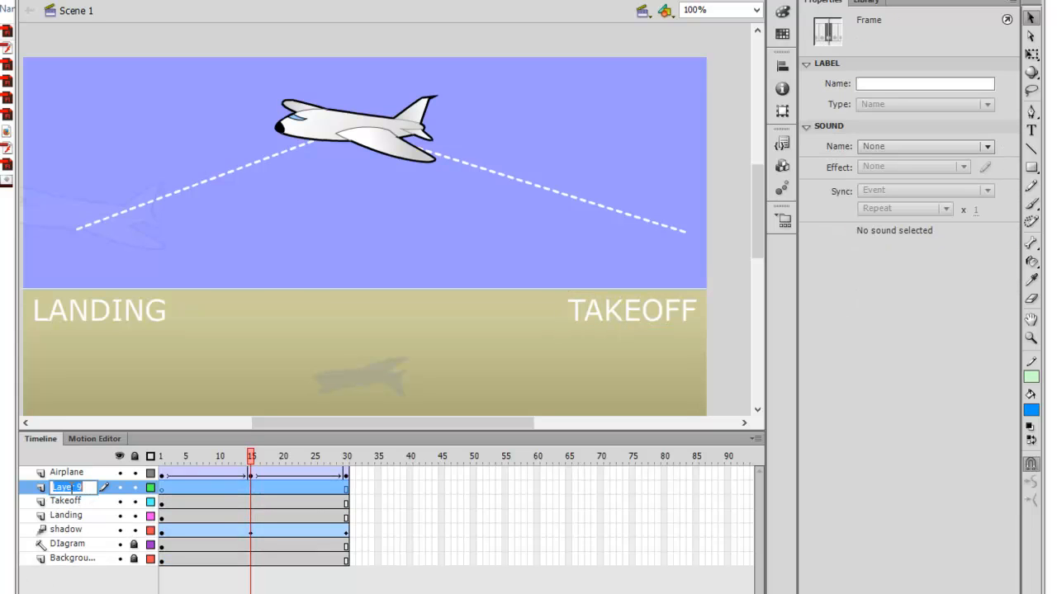
{"action": "type", "text": "sun"}
{"action": "key", "text": "Return"}
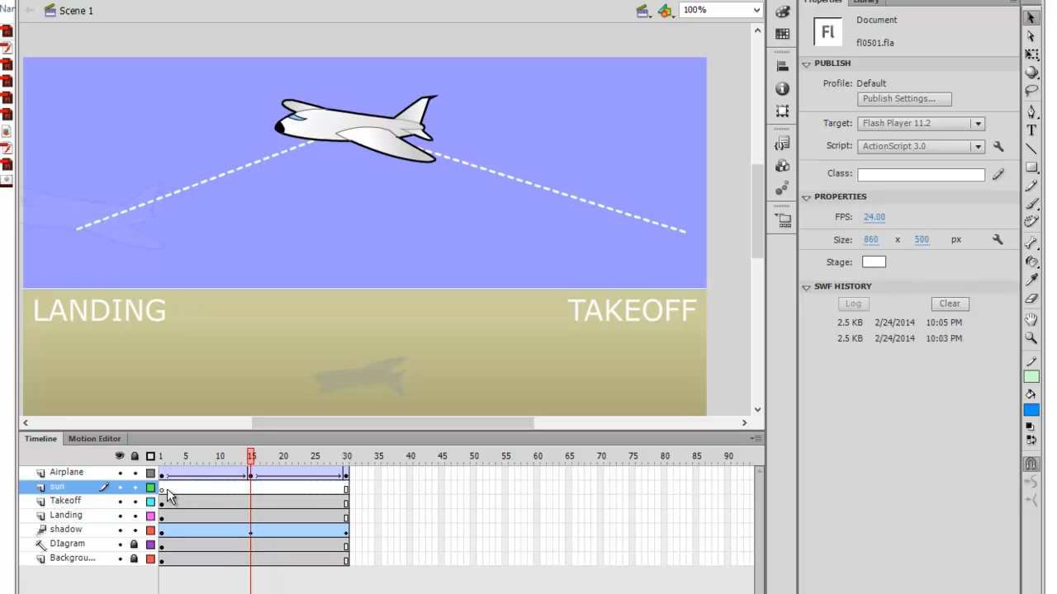
Place an instance of the library's Sun symbol in the upper-left sky on frame 1 of the sun layer.
{"action": "left_click", "coordinate": [869, 2]}
{"action": "left_click", "coordinate": [839, 354]}
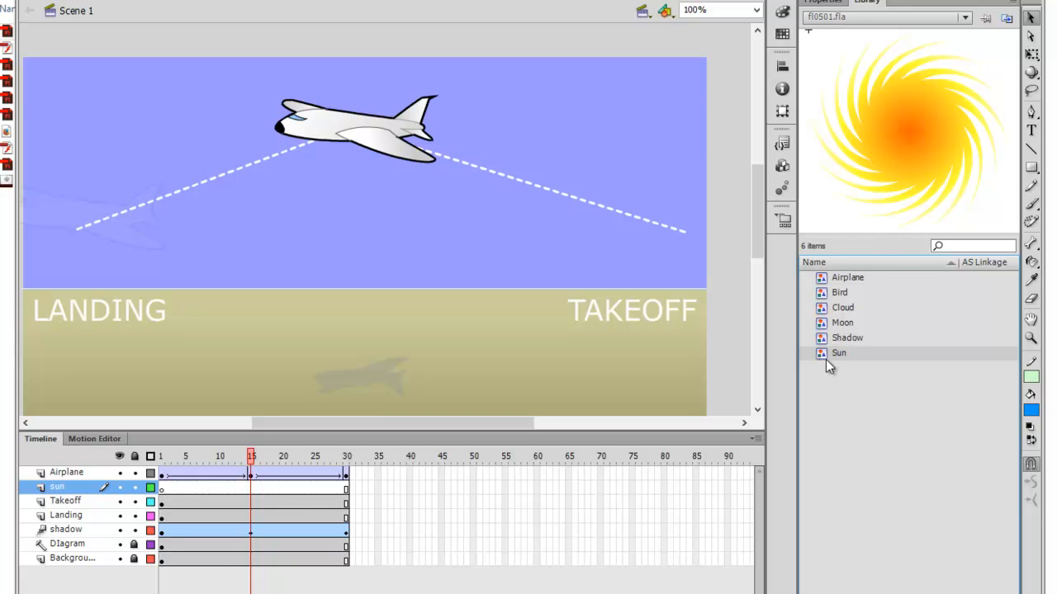
{"action": "left_click", "coordinate": [166, 490]}
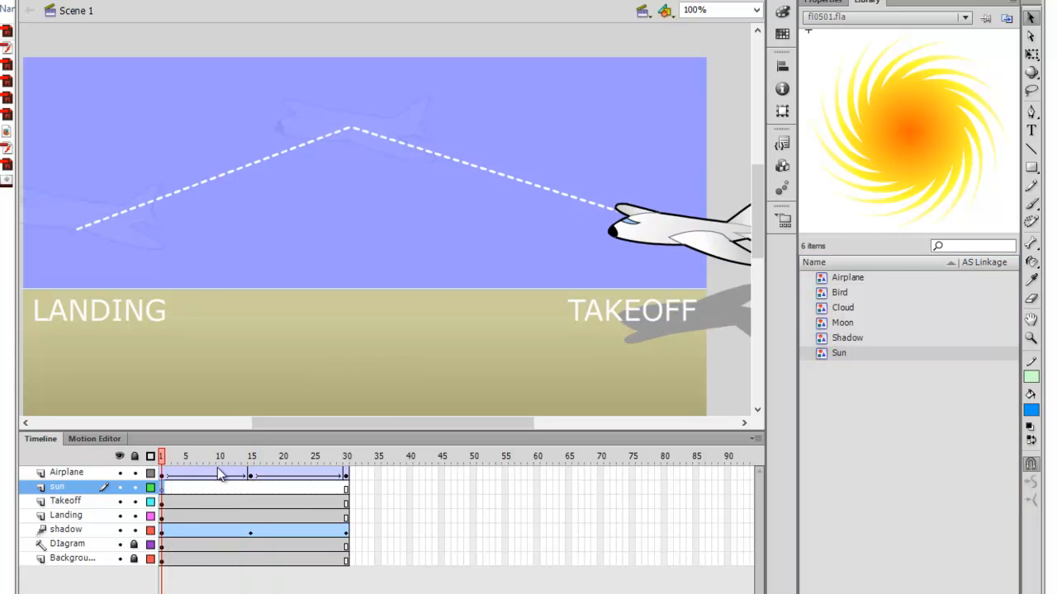
{"action": "left_click_drag", "start_coordinate": [827, 355], "coordinate": [107, 132]}
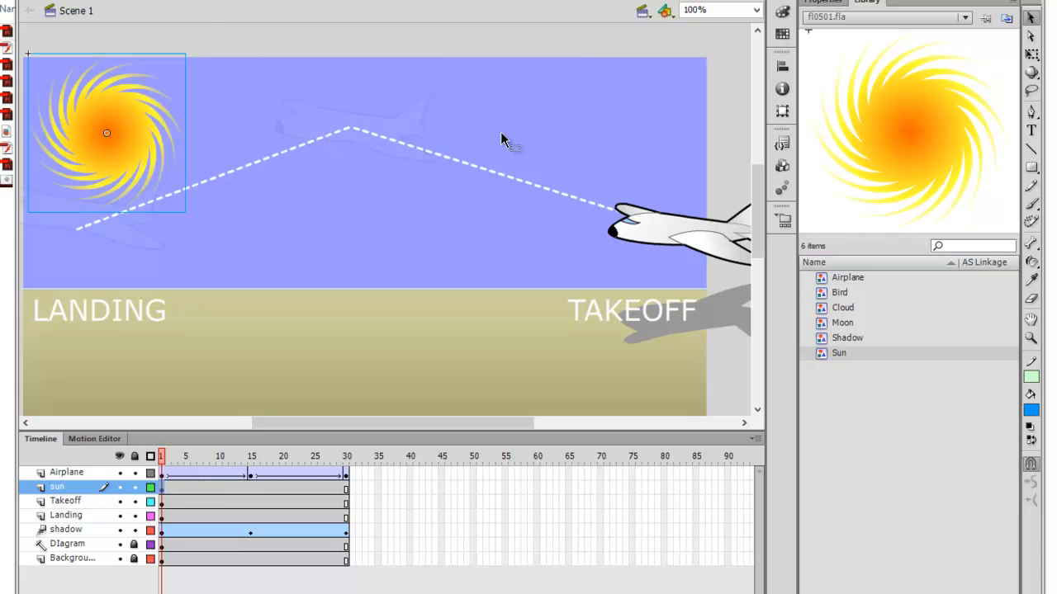
Scale the sun down to about 152 x 154 px and move it into the stage's upper-left corner at X 0, Y 0.
{"action": "left_click", "coordinate": [1032, 54]}
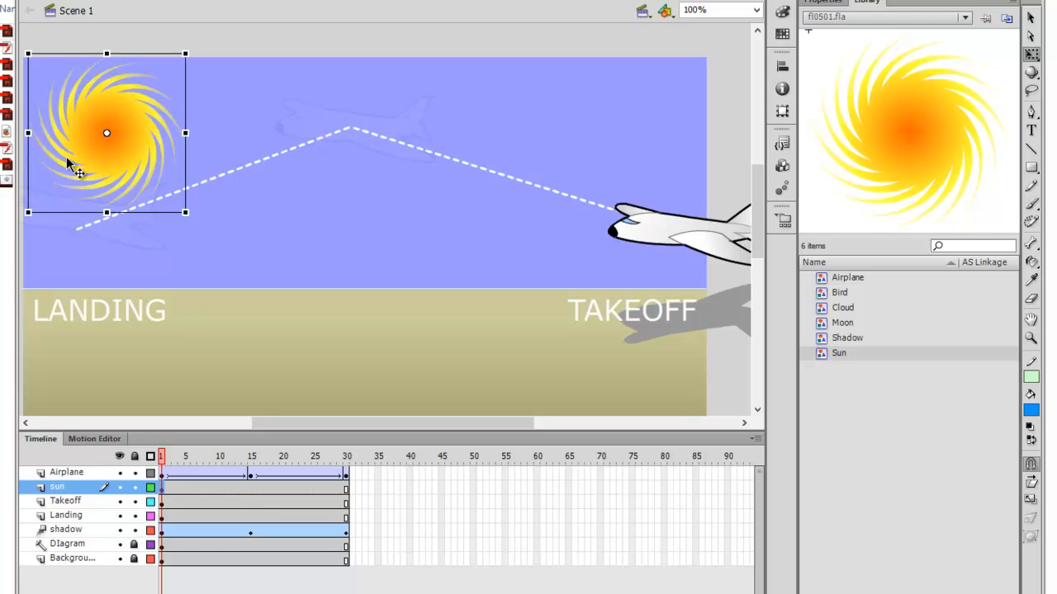
{"action": "left_click_drag", "start_coordinate": [185, 212], "coordinate": [168, 194]}
{"action": "left_click_drag", "start_coordinate": [123, 141], "coordinate": [100, 122]}
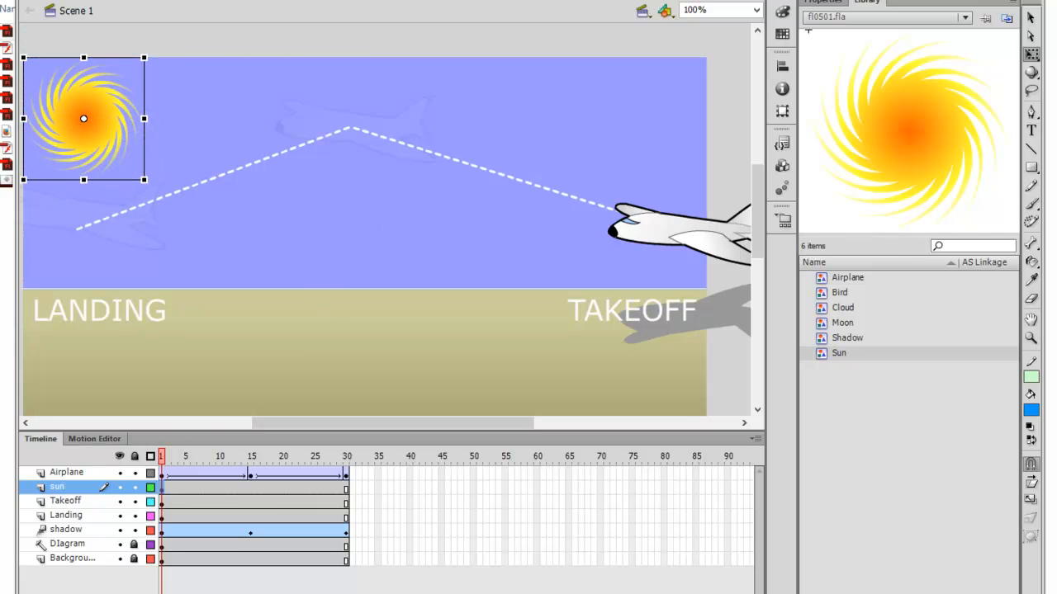
{"action": "left_click", "coordinate": [826, 6]}
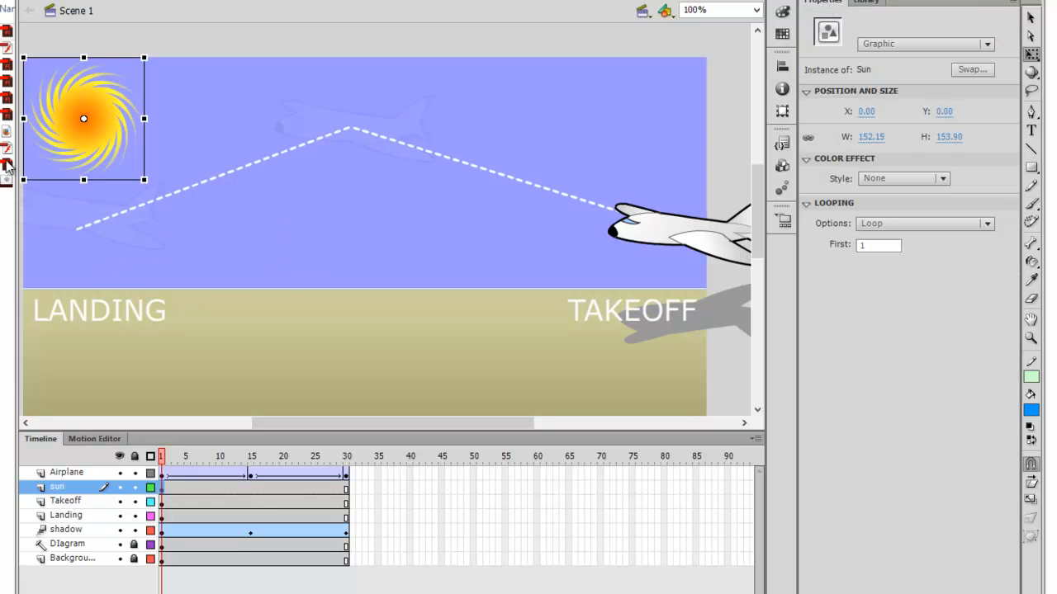
{"action": "left_click", "coordinate": [1031, 17]}
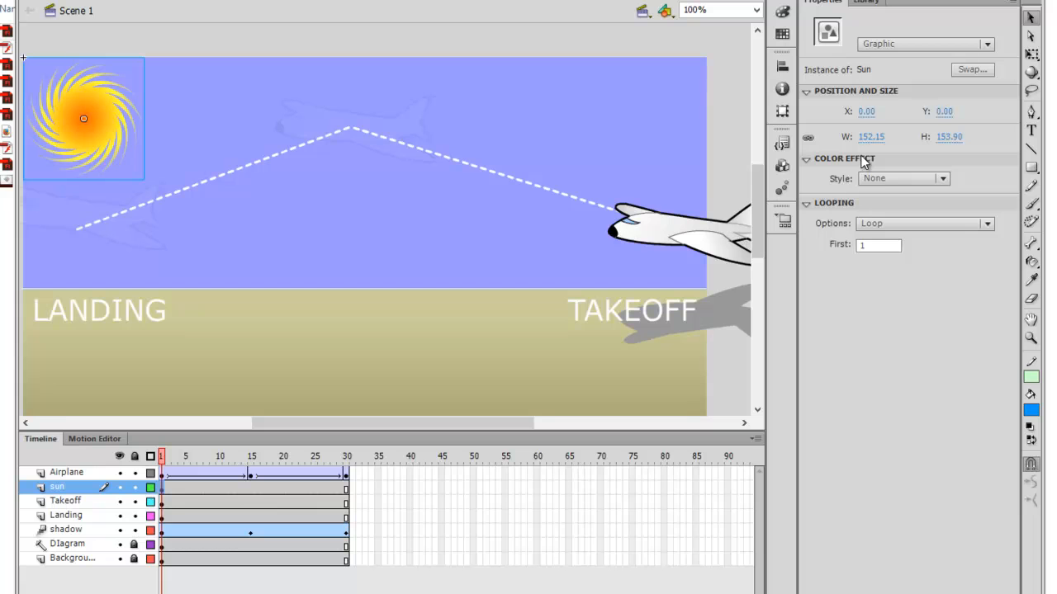
{"action": "left_click", "coordinate": [944, 179]}
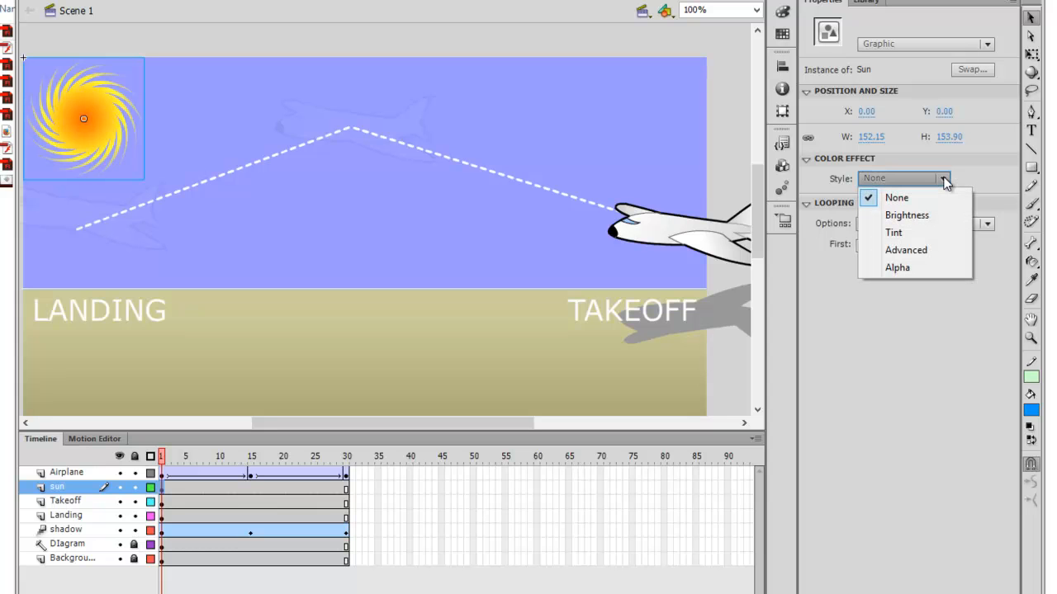
{"action": "left_click", "coordinate": [892, 392]}
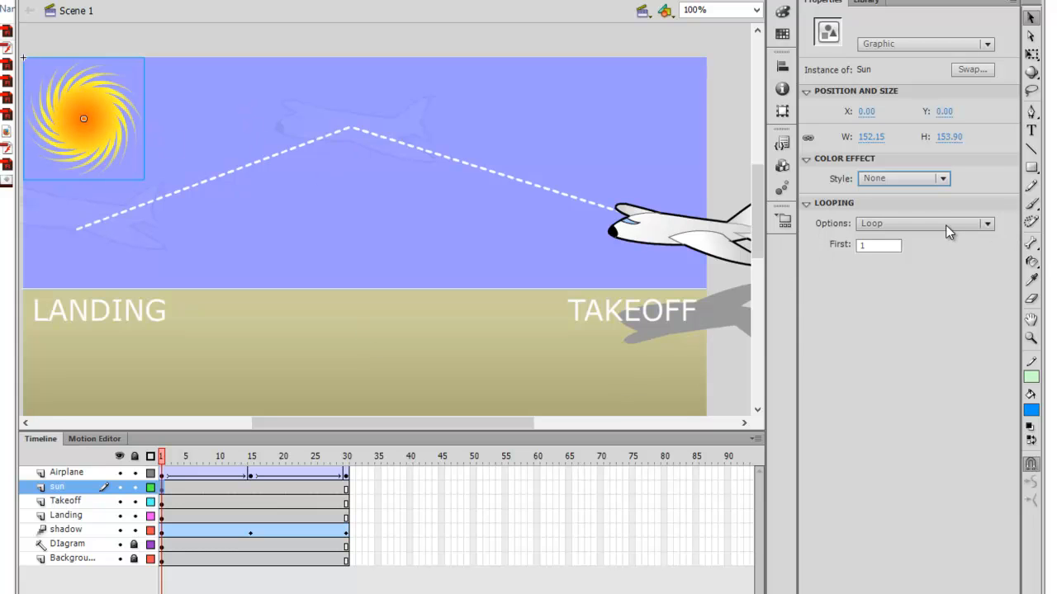
{"action": "left_click", "coordinate": [986, 226]}
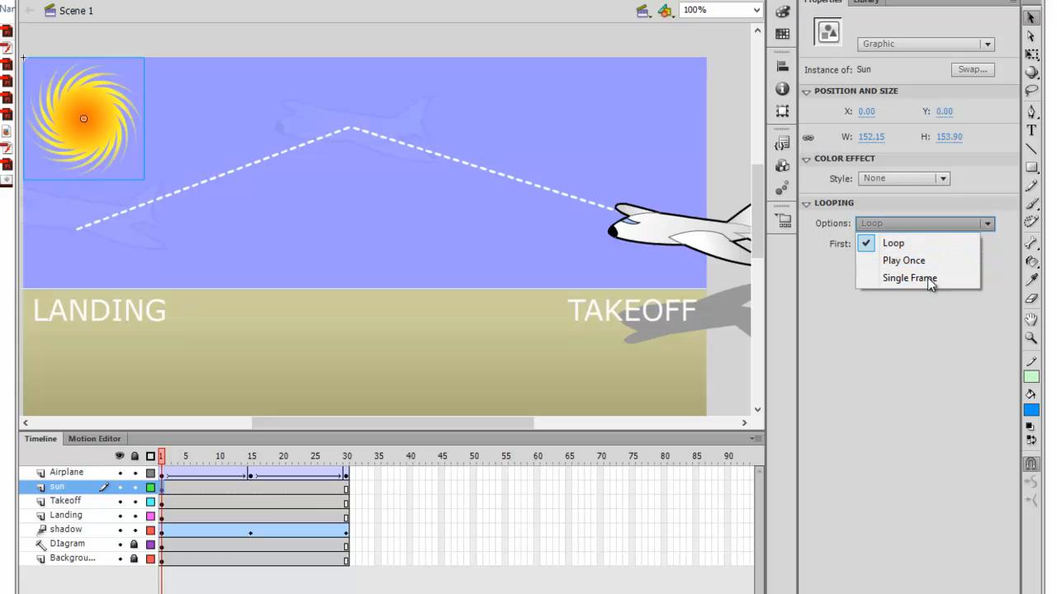
{"action": "left_click", "coordinate": [920, 378]}
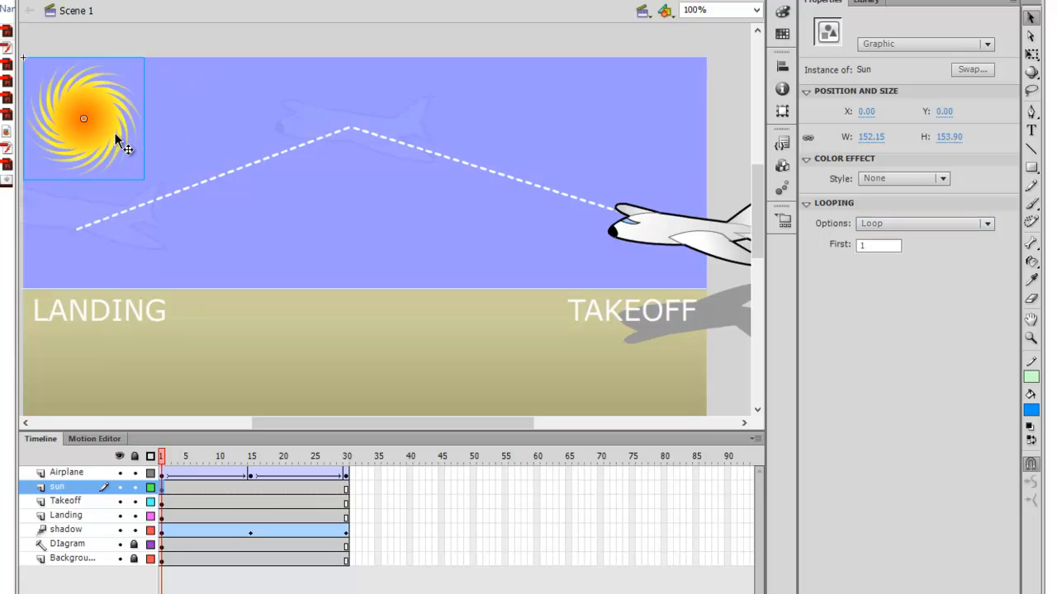
{"action": "left_click", "coordinate": [198, 140]}
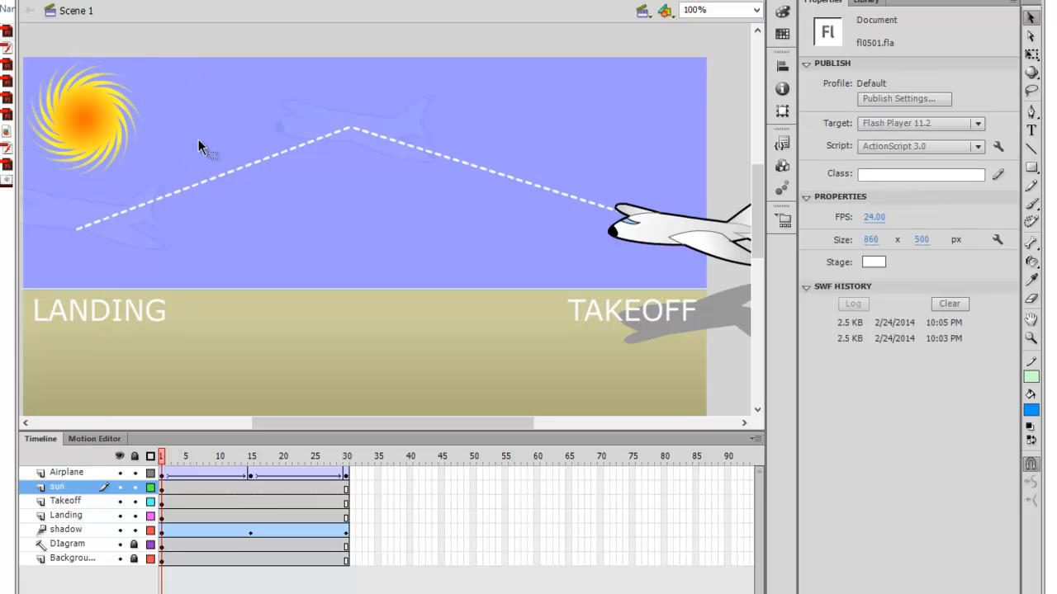
Create a motion tween for the sun instance on the sun layer.
{"action": "left_click", "coordinate": [111, 136]}
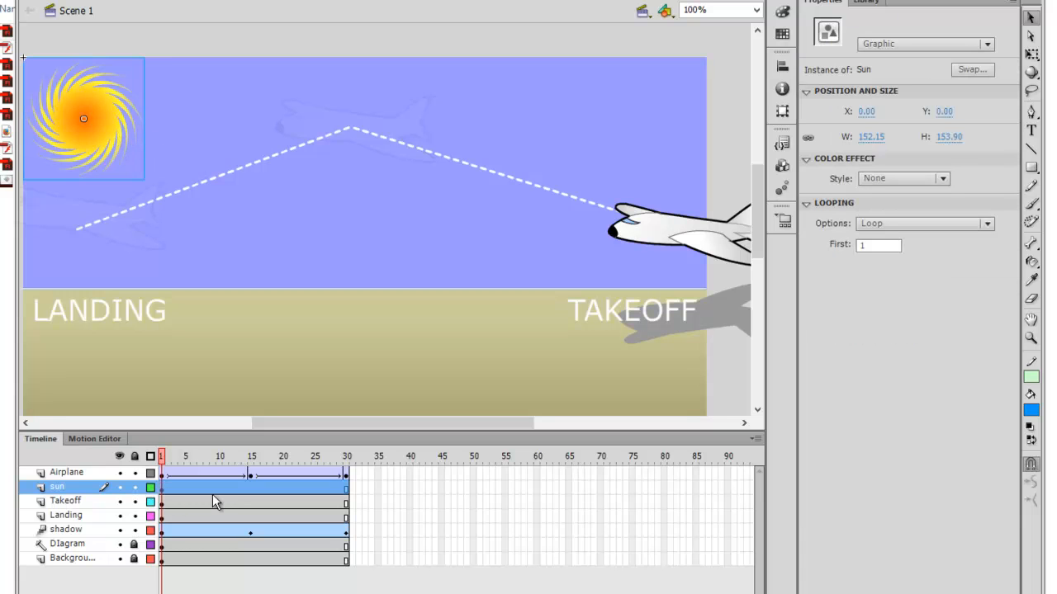
{"action": "right_click", "coordinate": [179, 491]}
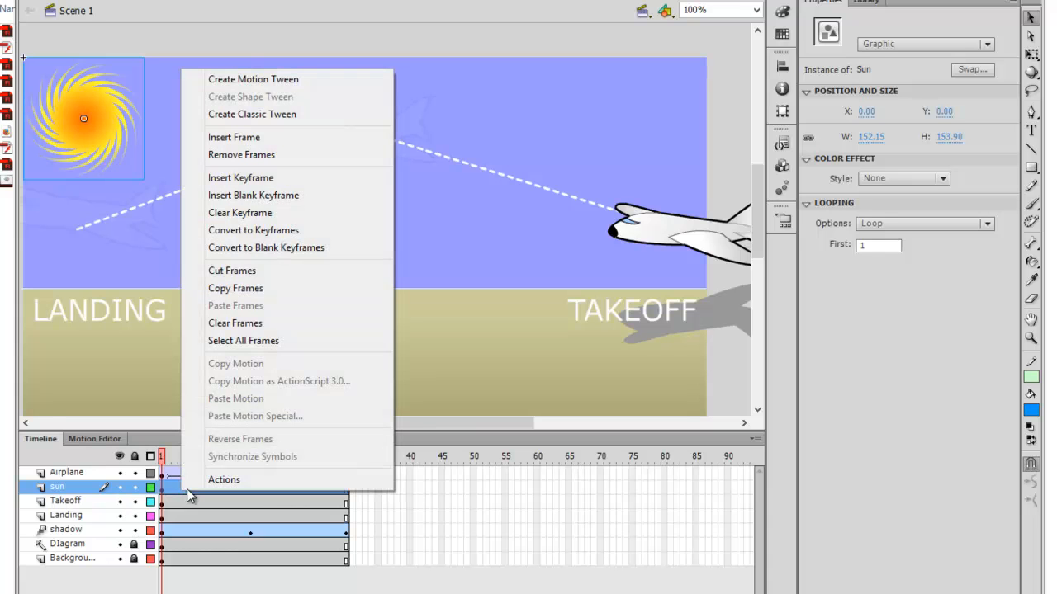
{"action": "left_click", "coordinate": [242, 79]}
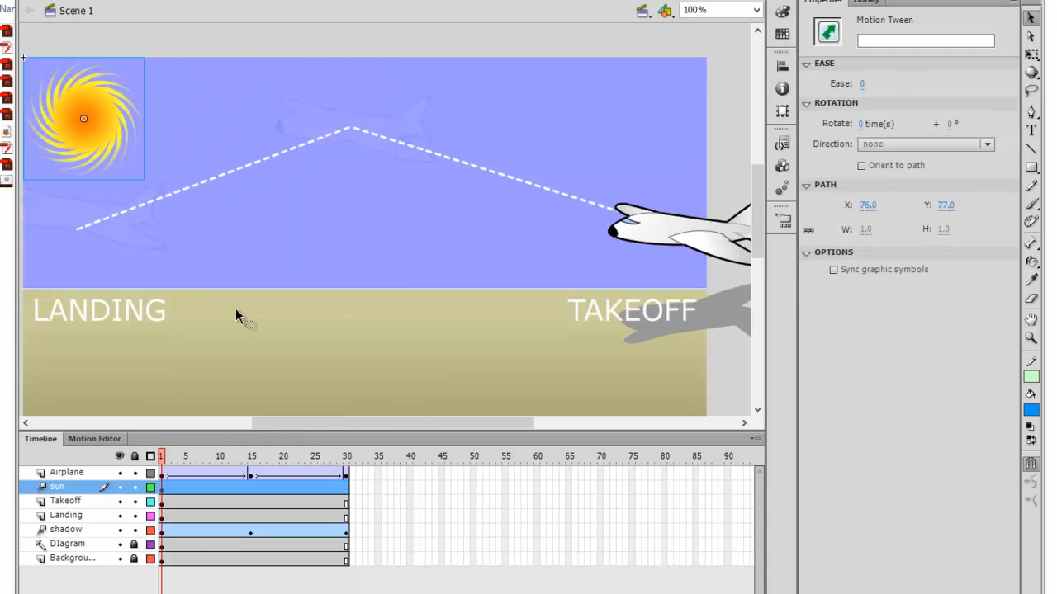
Set the sun's motion tween to rotate 3 times in the counterclockwise (CCW) direction.
{"action": "left_click", "coordinate": [199, 488]}
{"action": "left_click", "coordinate": [165, 489]}
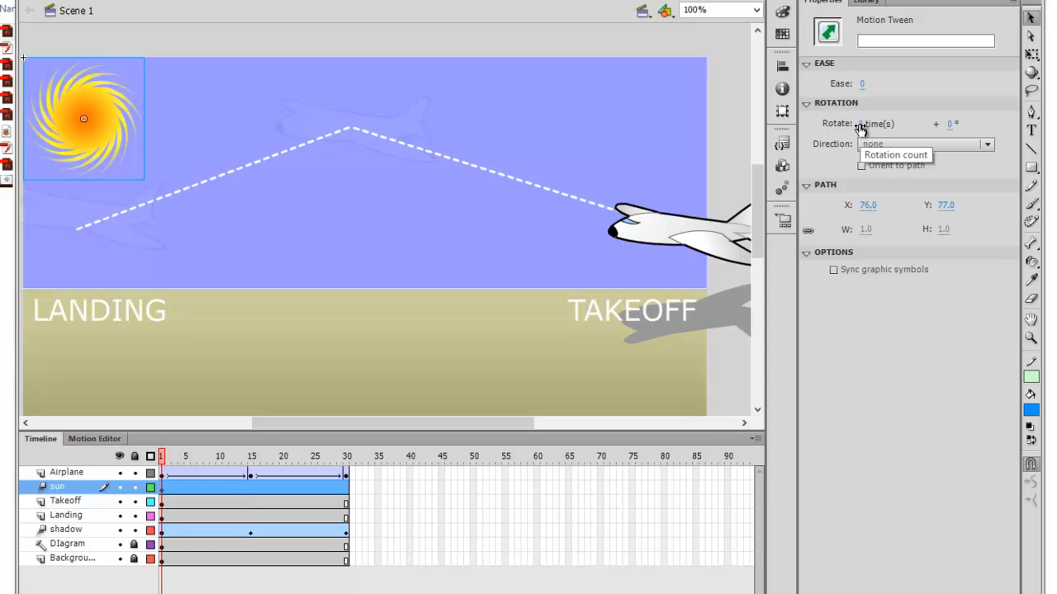
{"action": "left_click_drag", "start_coordinate": [863, 130], "coordinate": [867, 125]}
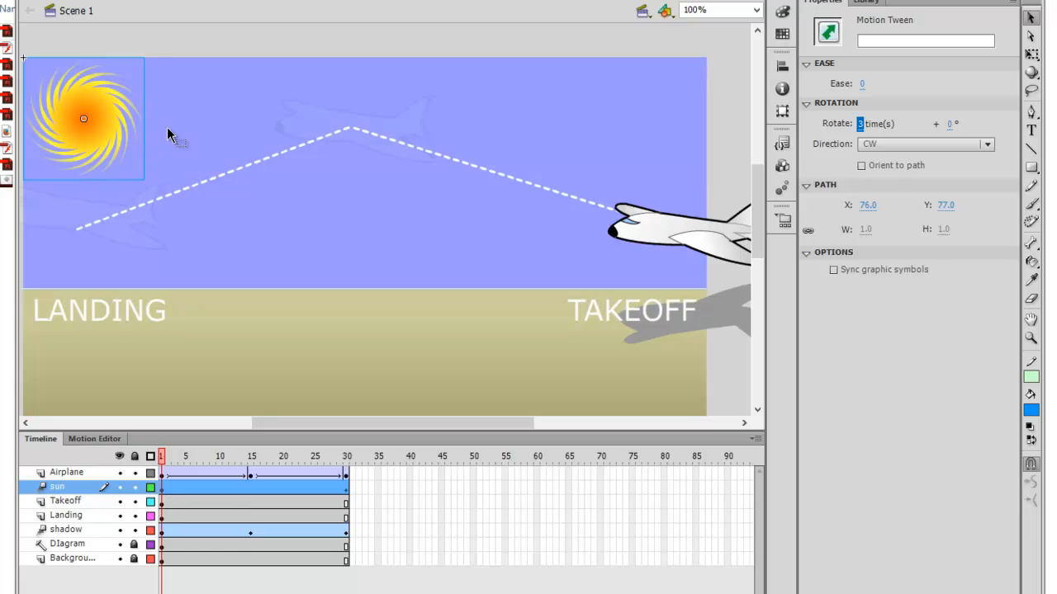
{"action": "left_click", "coordinate": [923, 149]}
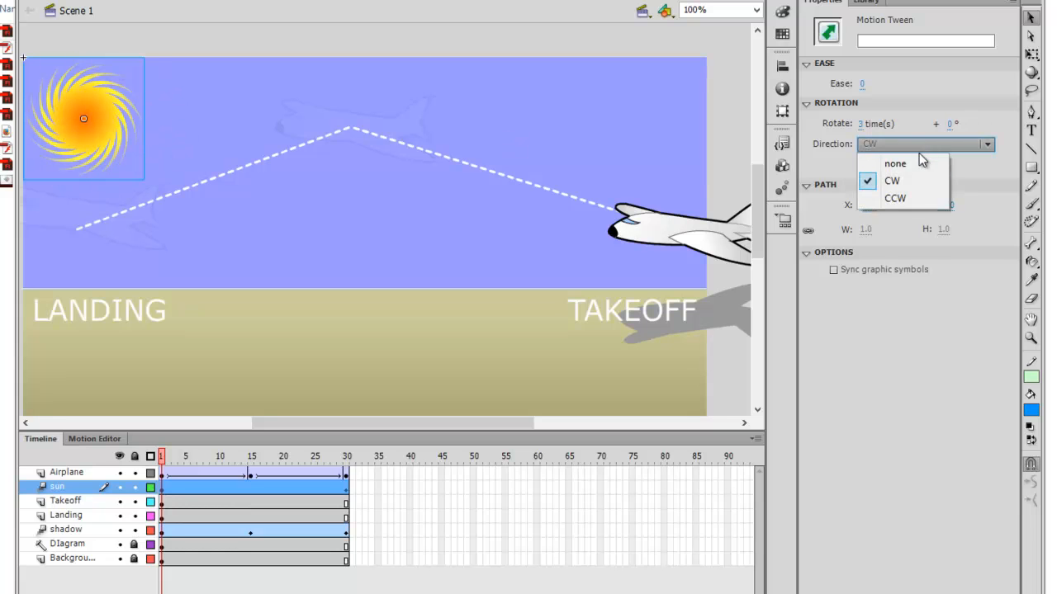
{"action": "left_click", "coordinate": [905, 201]}
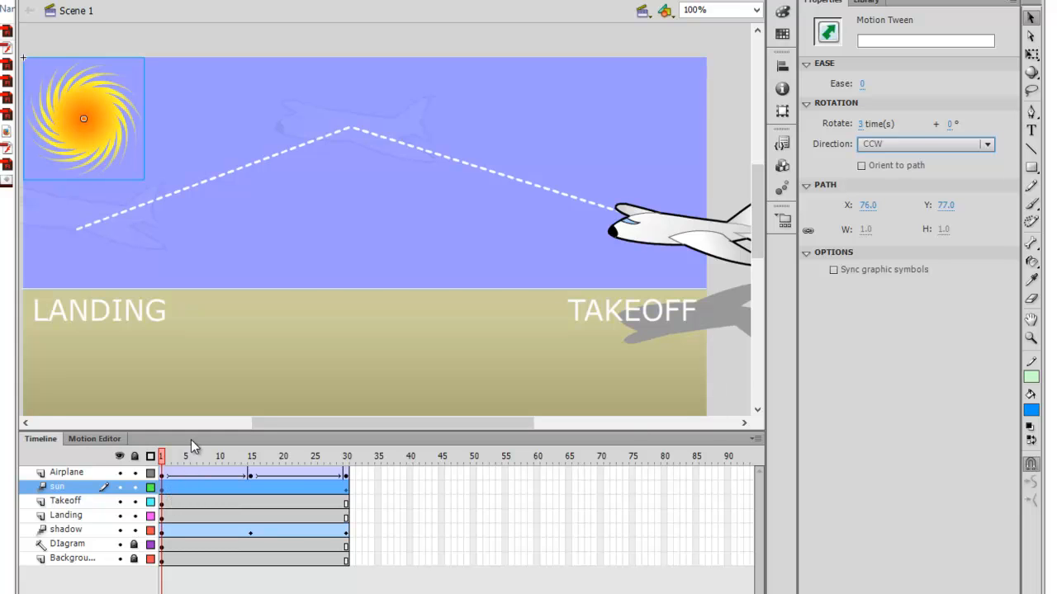
Play back the animation and check the sun's rotation at individual frames of its tween.
{"action": "key", "text": "Return"}
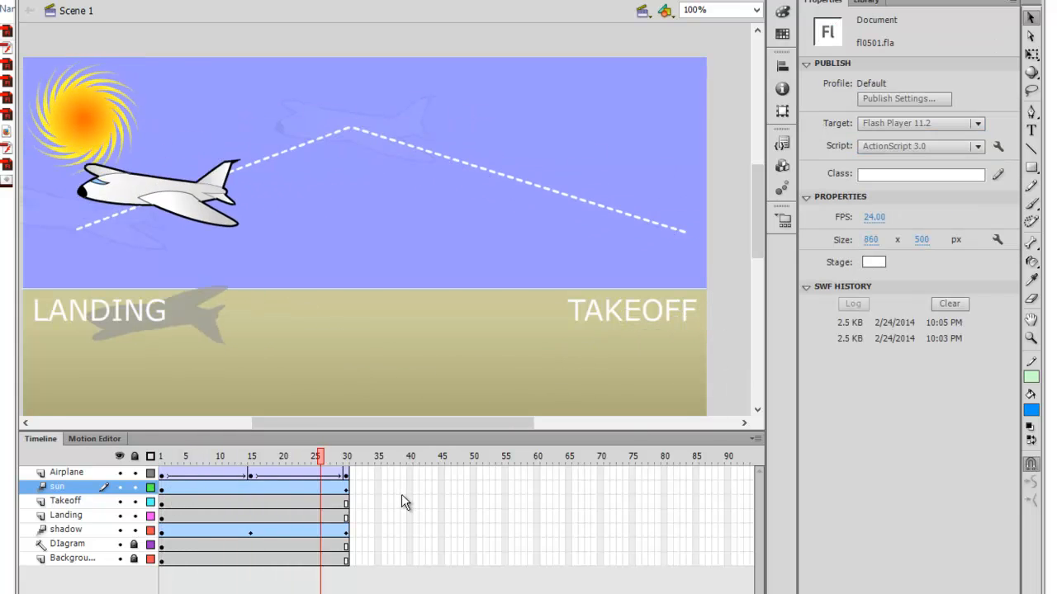
{"action": "key", "text": "Return"}
{"action": "key", "text": "Return"}
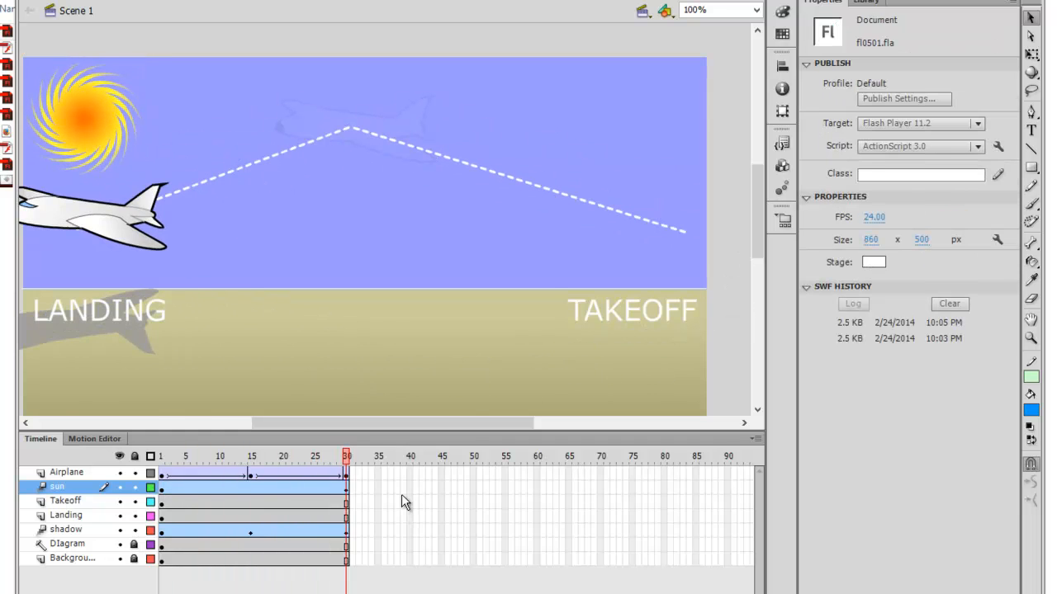
{"action": "left_click", "coordinate": [201, 486]}
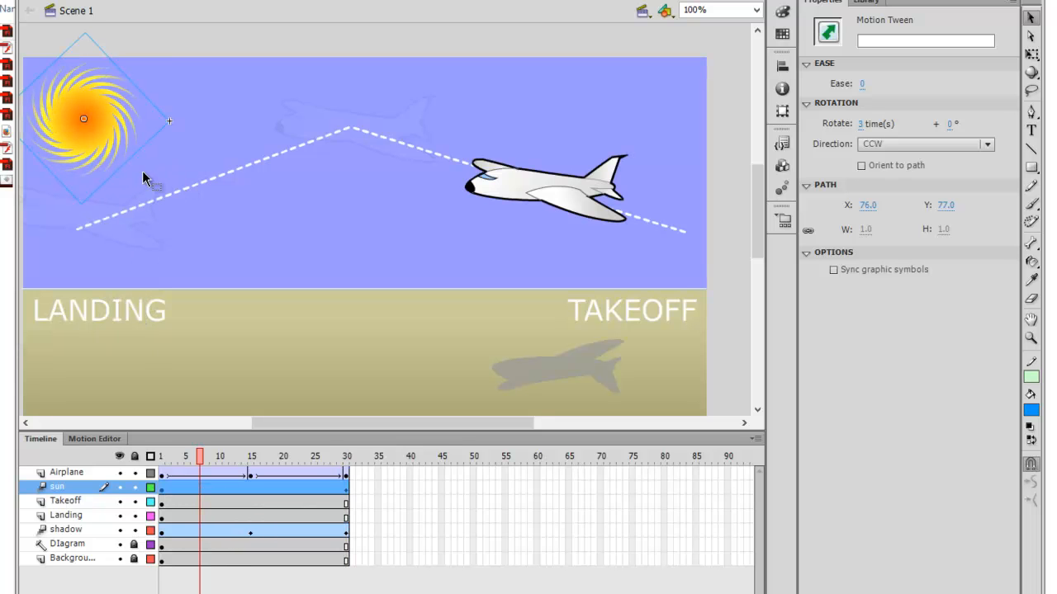
{"action": "left_click", "coordinate": [160, 487]}
Add a new layer between the sun and Takeoff layers and name it bird.
{"action": "left_click", "coordinate": [415, 501]}
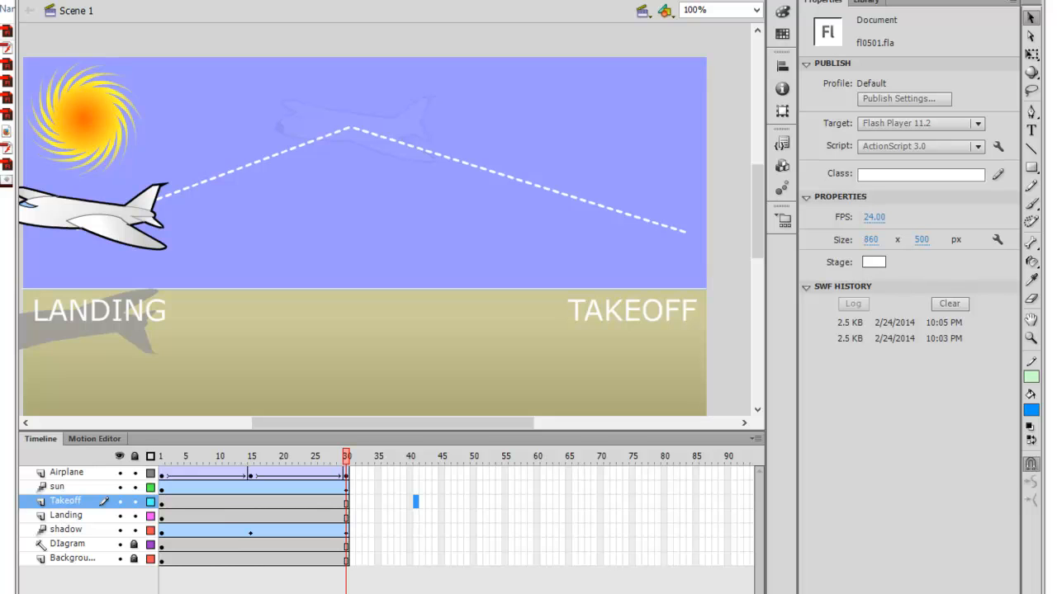
{"action": "left_click", "coordinate": [38, 589]}
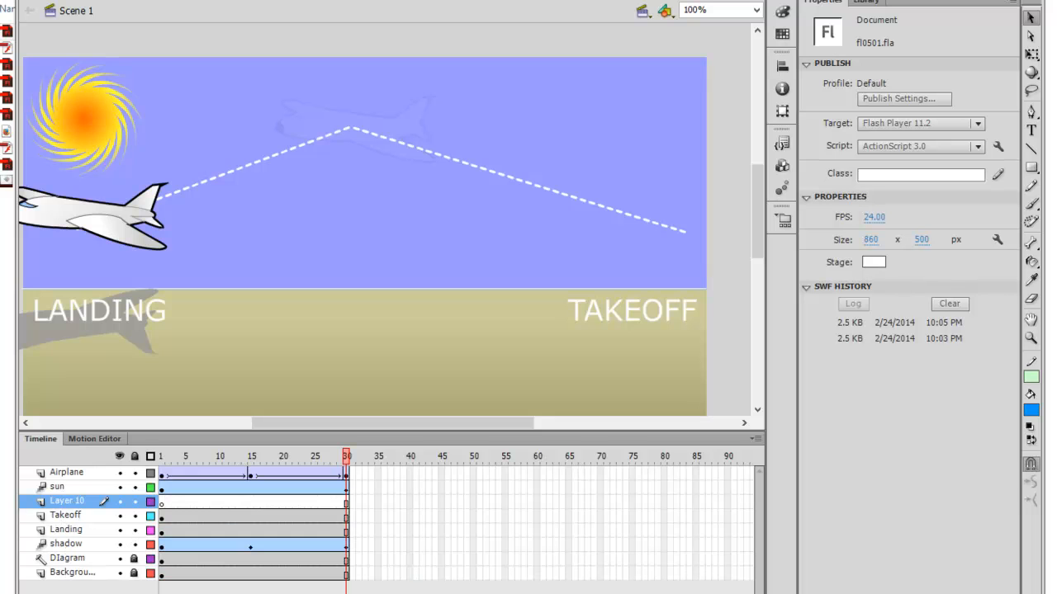
{"action": "double_click", "coordinate": [73, 502]}
{"action": "type", "text": "bird"}
{"action": "key", "text": "Return"}
Place an instance of the library's Bird symbol in the lower-left sky above LANDING, on frame 1 of the bird layer.
{"action": "left_click", "coordinate": [871, 2]}
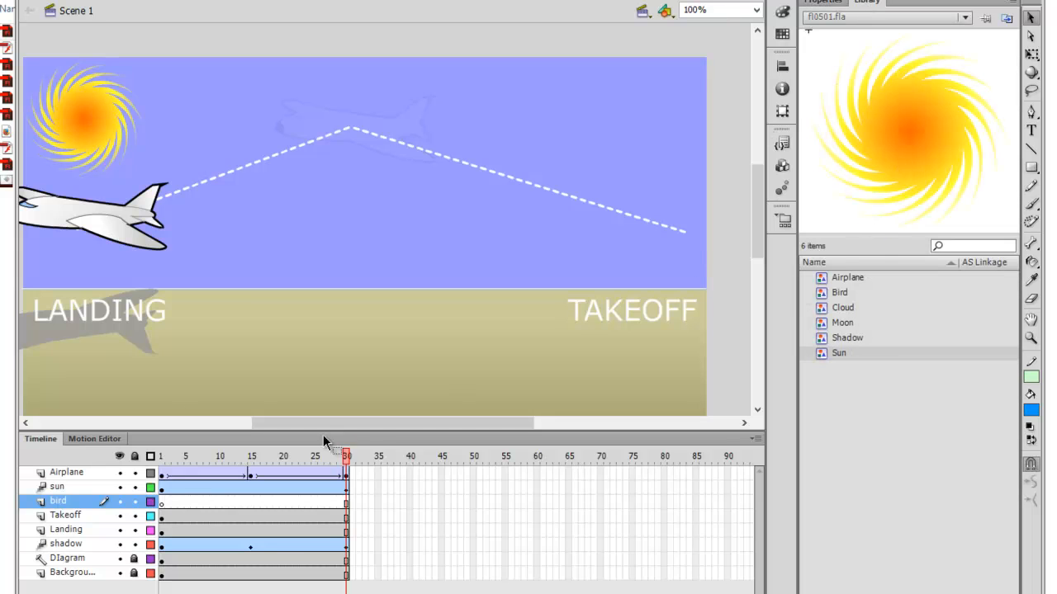
{"action": "left_click", "coordinate": [161, 458]}
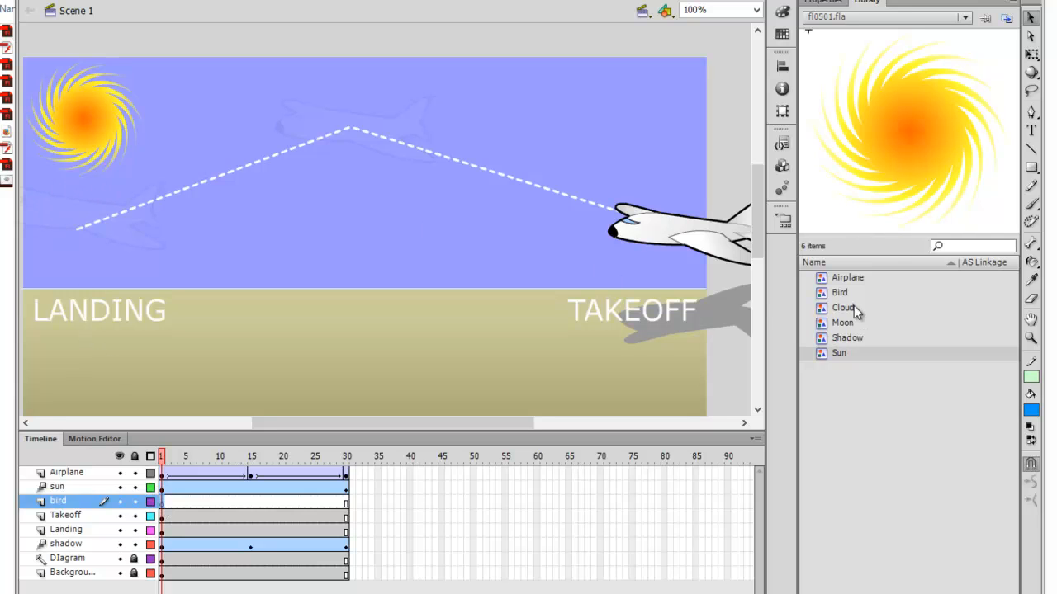
{"action": "left_click", "coordinate": [825, 295]}
{"action": "left_click_drag", "start_coordinate": [825, 295], "coordinate": [319, 263]}
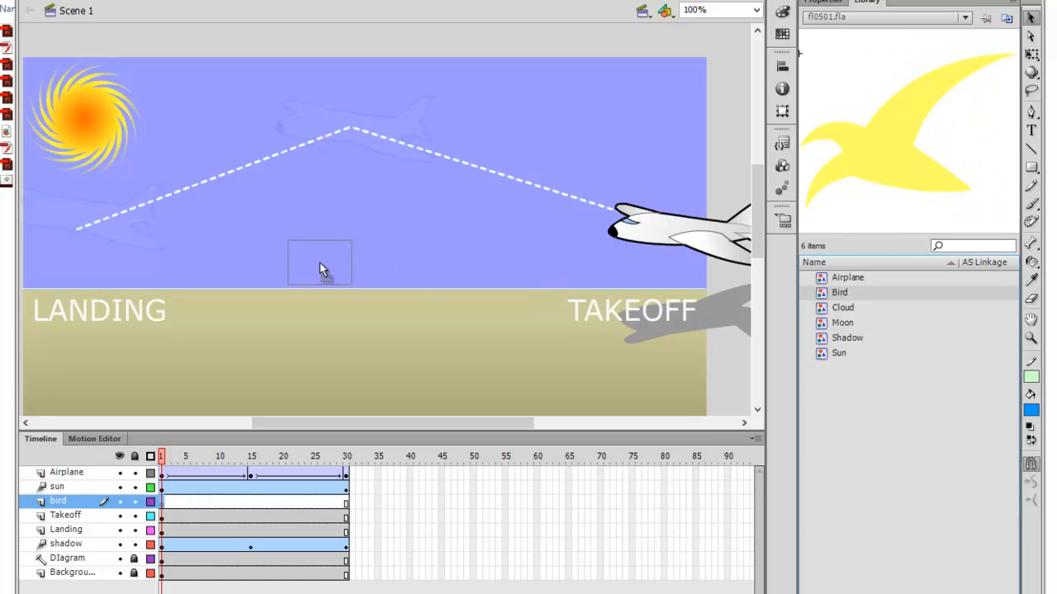
{"action": "left_click_drag", "start_coordinate": [61, 260], "coordinate": [62, 260]}
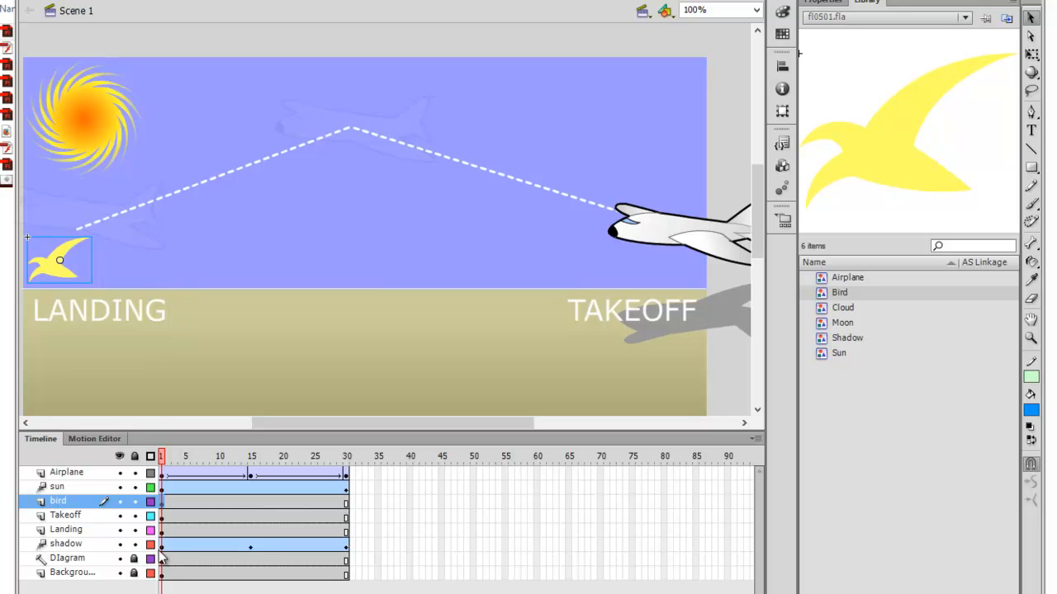
Add a new layer between the bird and Takeoff layers and name it guided path.
{"action": "left_click", "coordinate": [65, 516]}
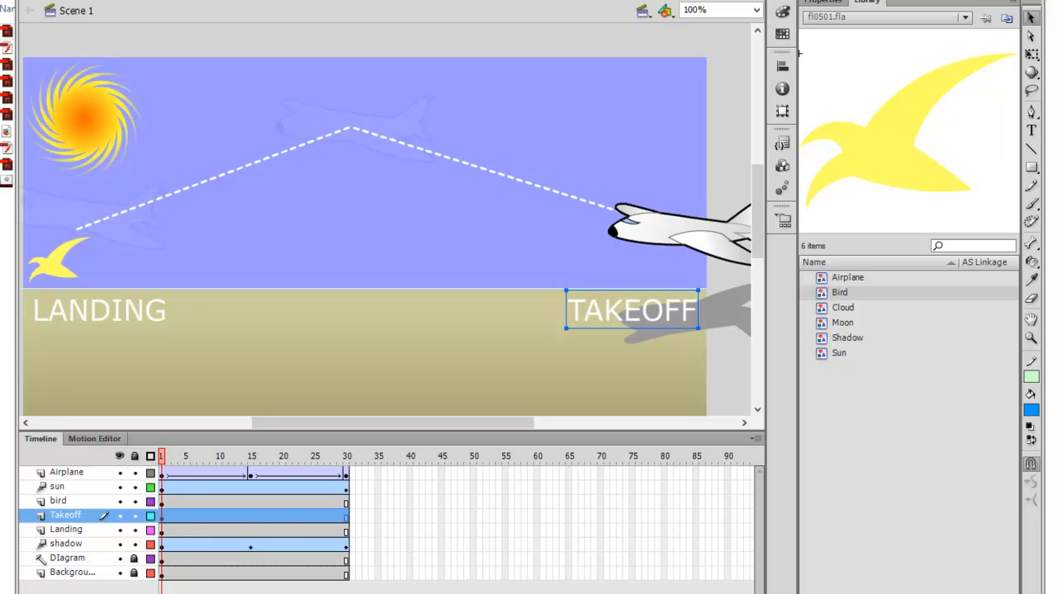
{"action": "left_click", "coordinate": [44, 591]}
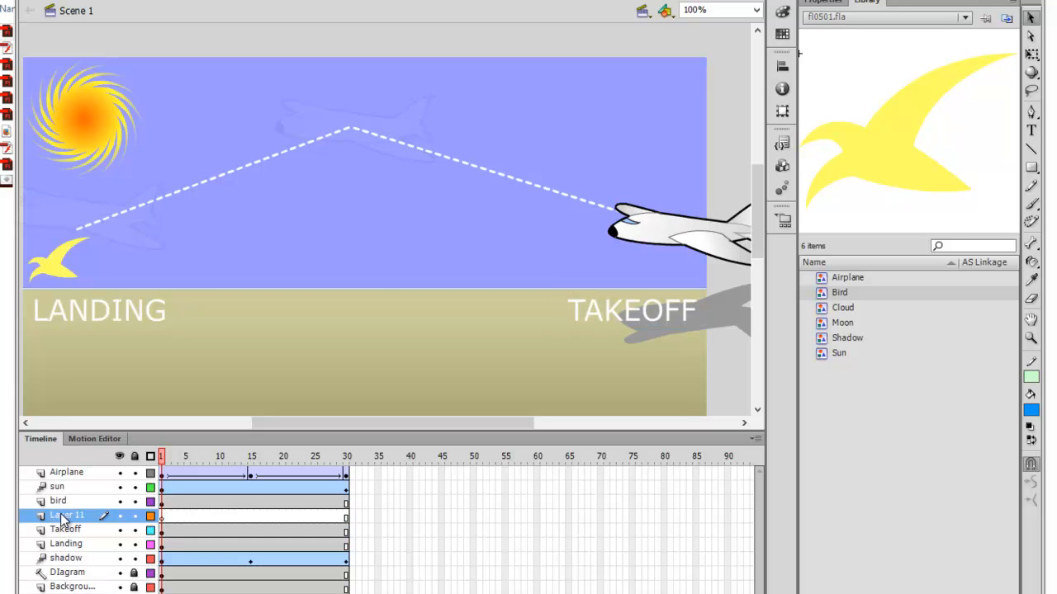
{"action": "double_click", "coordinate": [68, 516]}
{"action": "type", "text": "guidedpat"}
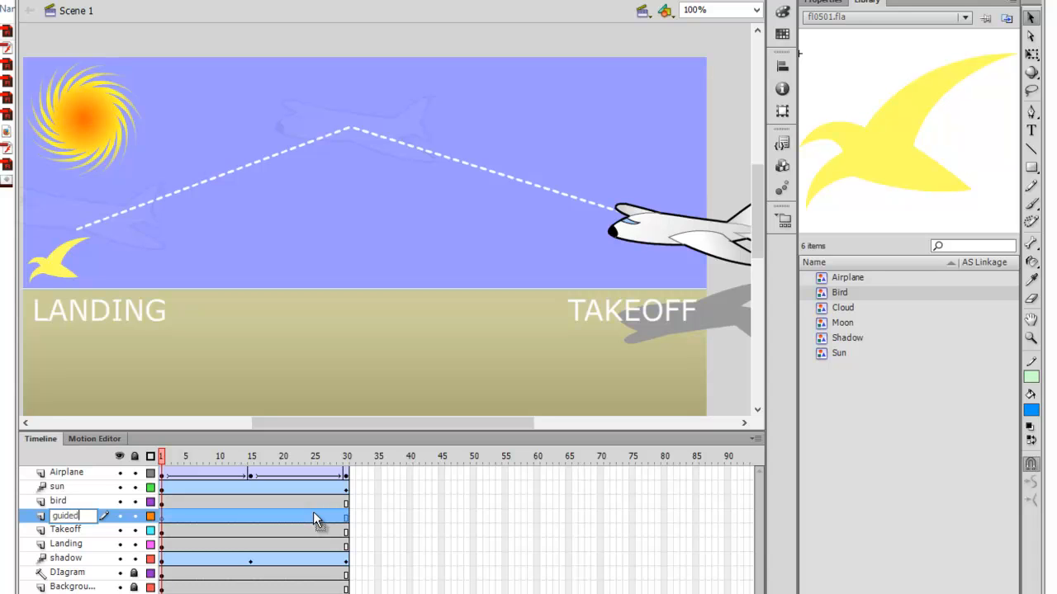
{"action": "key", "text": "BackSpace"}
{"action": "key", "text": "BackSpace"}
{"action": "type", "text": "ath"}
{"action": "key", "text": "Return"}
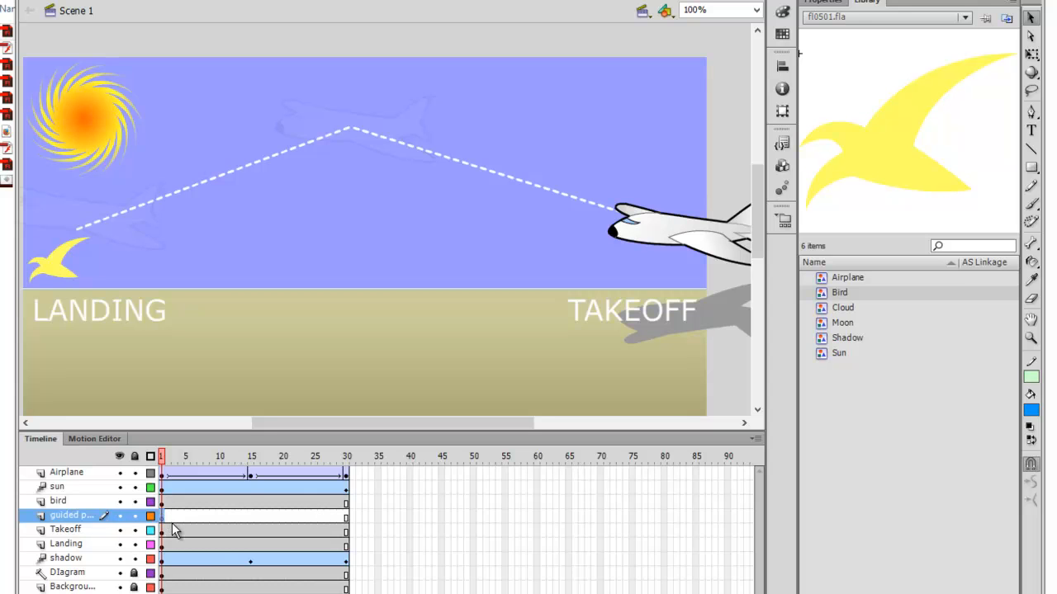
Draw a looping freehand flight path with the Pencil tool from the bird across the sky to above the airplane, on the guided path layer.
{"action": "left_click", "coordinate": [1032, 188]}
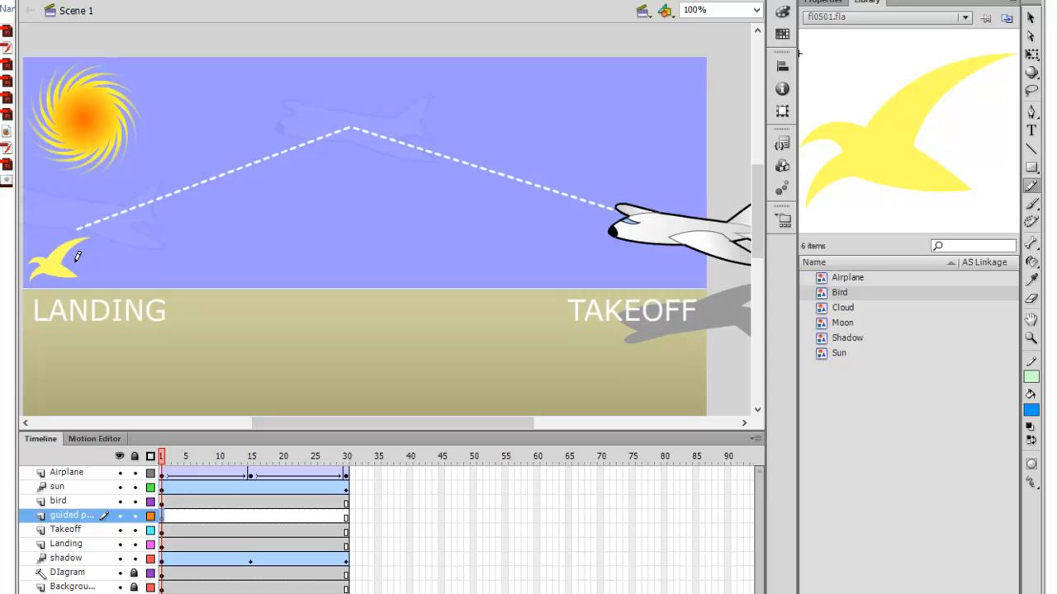
{"action": "mouse_move", "coordinate": [78, 257]}
{"action": "left_mouse_down"}
{"action": "mouse_move", "coordinate": [190, 252]}
{"action": "mouse_move", "coordinate": [203, 223]}
{"action": "mouse_move", "coordinate": [152, 196]}
{"action": "mouse_move", "coordinate": [148, 236]}
{"action": "mouse_move", "coordinate": [290, 239]}
{"action": "mouse_move", "coordinate": [294, 197]}
{"action": "mouse_move", "coordinate": [269, 151]}
{"action": "mouse_move", "coordinate": [224, 174]}
{"action": "mouse_move", "coordinate": [331, 200]}
{"action": "mouse_move", "coordinate": [378, 189]}
{"action": "mouse_move", "coordinate": [441, 218]}
{"action": "mouse_move", "coordinate": [427, 281]}
{"action": "mouse_move", "coordinate": [398, 208]}
{"action": "mouse_move", "coordinate": [526, 195]}
{"action": "mouse_move", "coordinate": [668, 144]}
{"action": "mouse_move", "coordinate": [666, 109]}
{"action": "mouse_move", "coordinate": [620, 92]}
{"action": "left_mouse_up"}
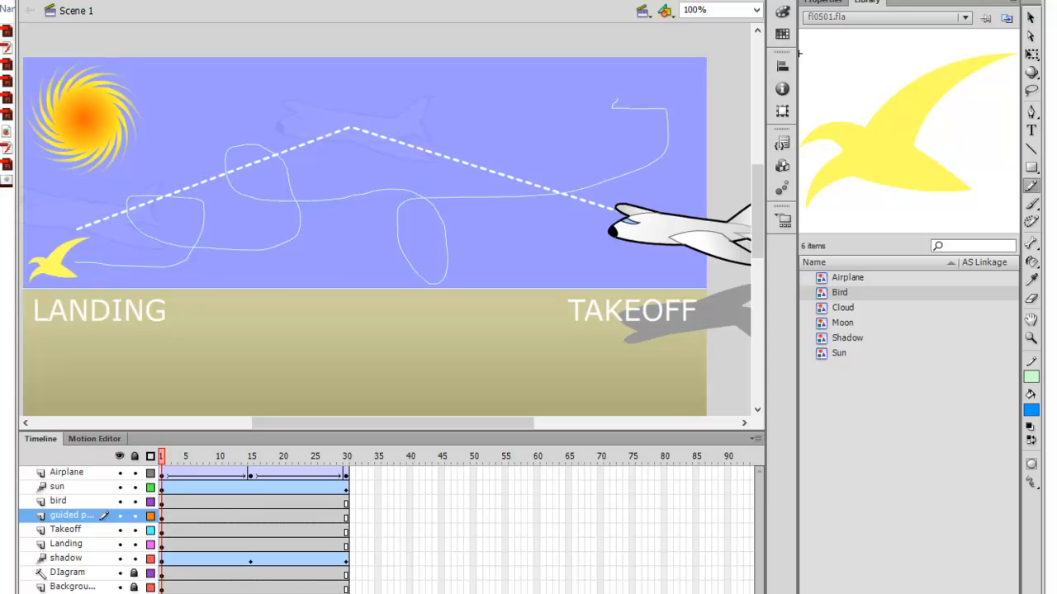
Move the guided path layer above the bird layer and turn it into a Guide layer.
{"action": "left_click", "coordinate": [66, 519]}
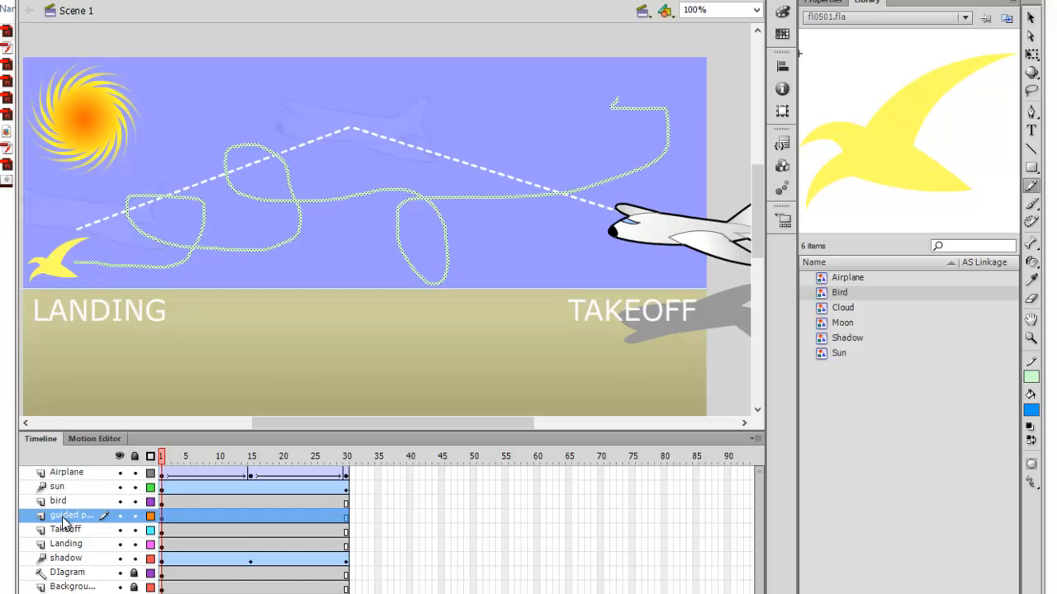
{"action": "left_click_drag", "start_coordinate": [60, 516], "coordinate": [59, 501]}
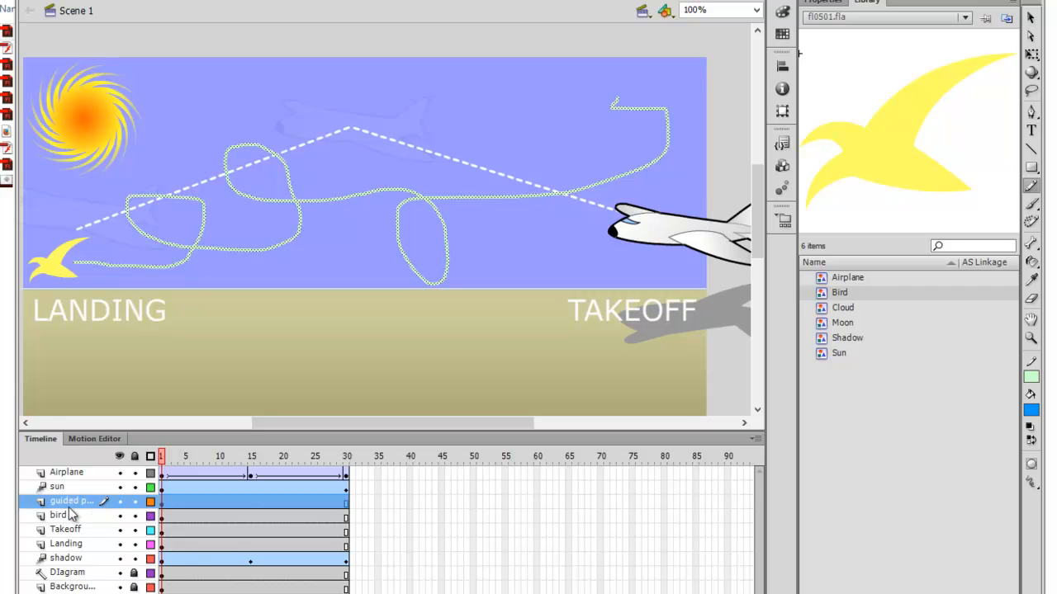
{"action": "right_click", "coordinate": [64, 502]}
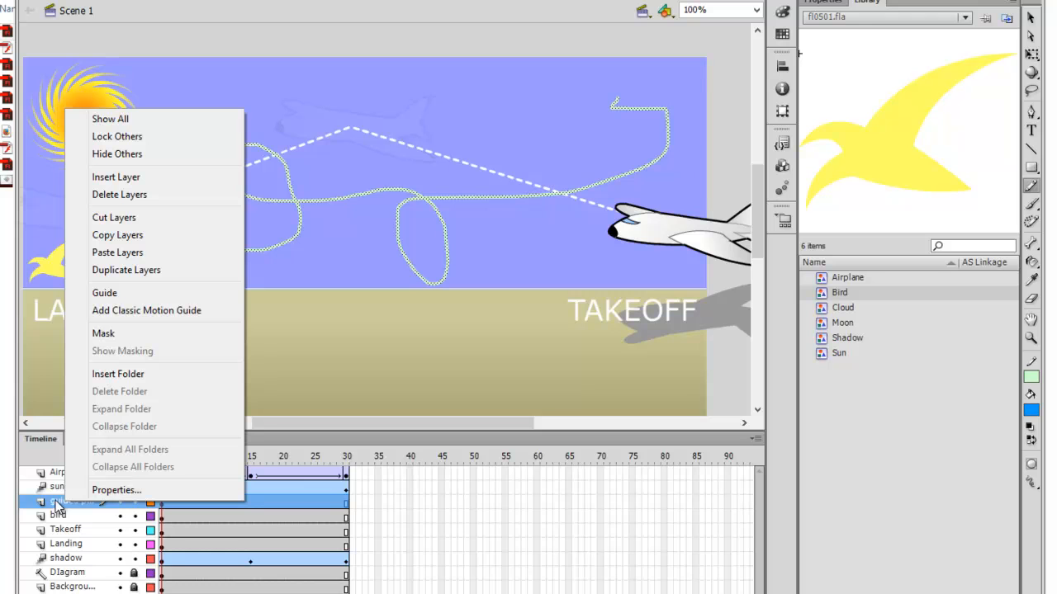
{"action": "left_click", "coordinate": [104, 293]}
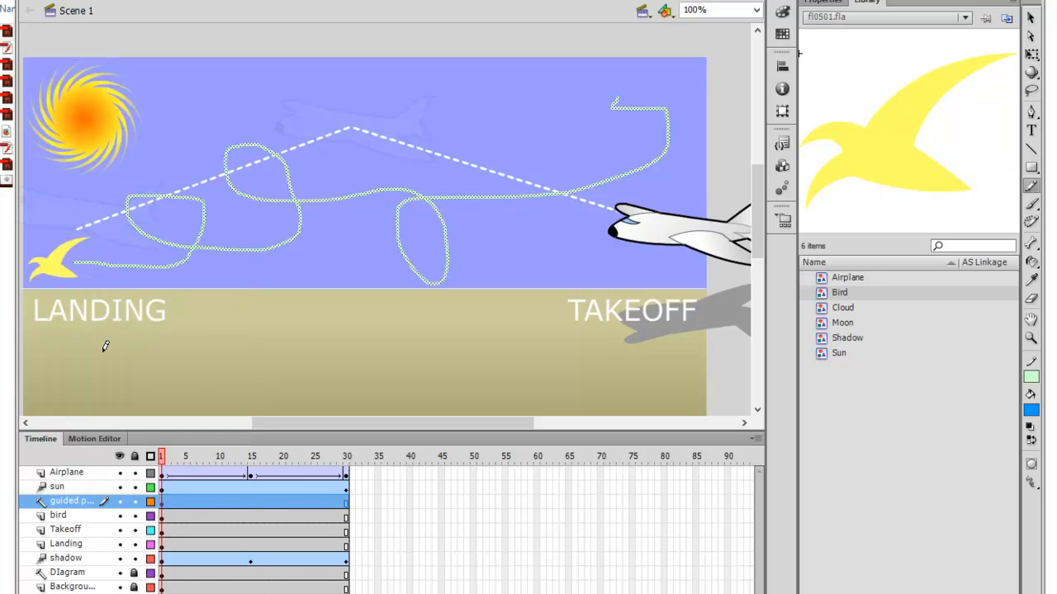
Insert a keyframe at frame 30 of the bird layer and snap the bird to the far end of the drawn path there.
{"action": "left_click", "coordinate": [69, 517]}
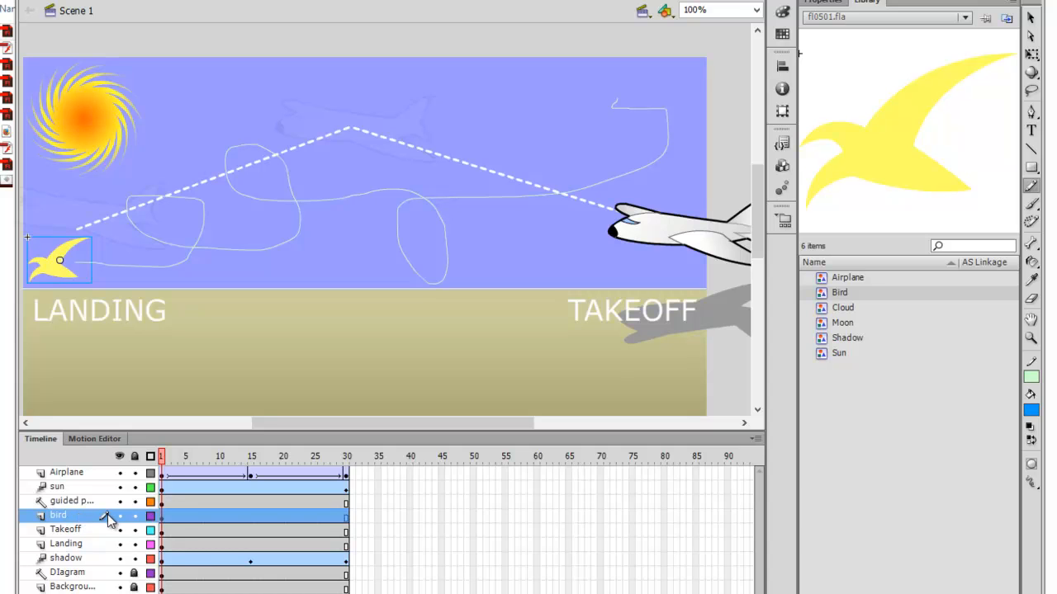
{"action": "left_click", "coordinate": [163, 520]}
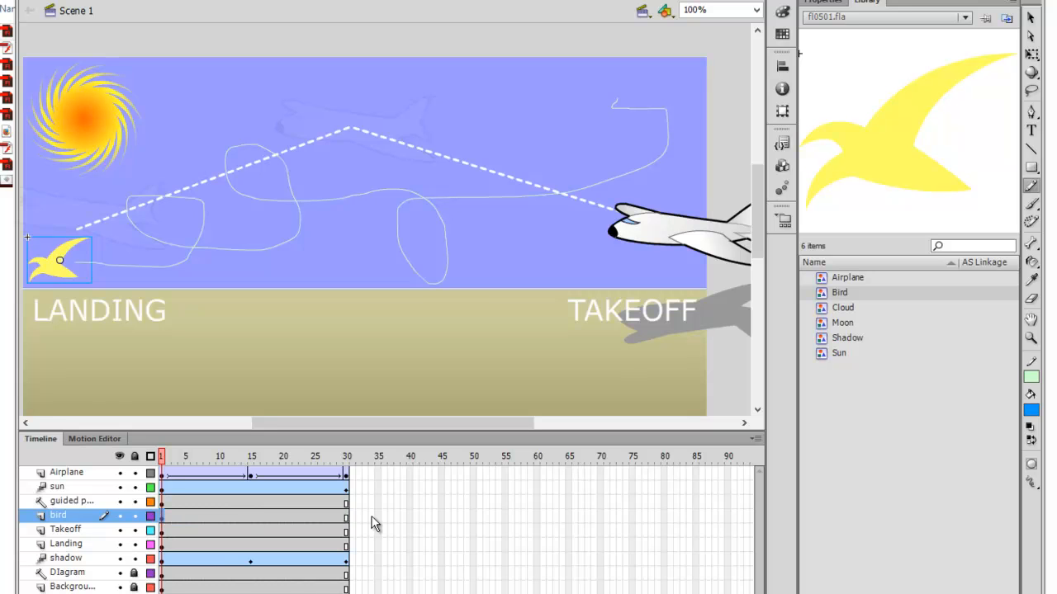
{"action": "left_click", "coordinate": [346, 518]}
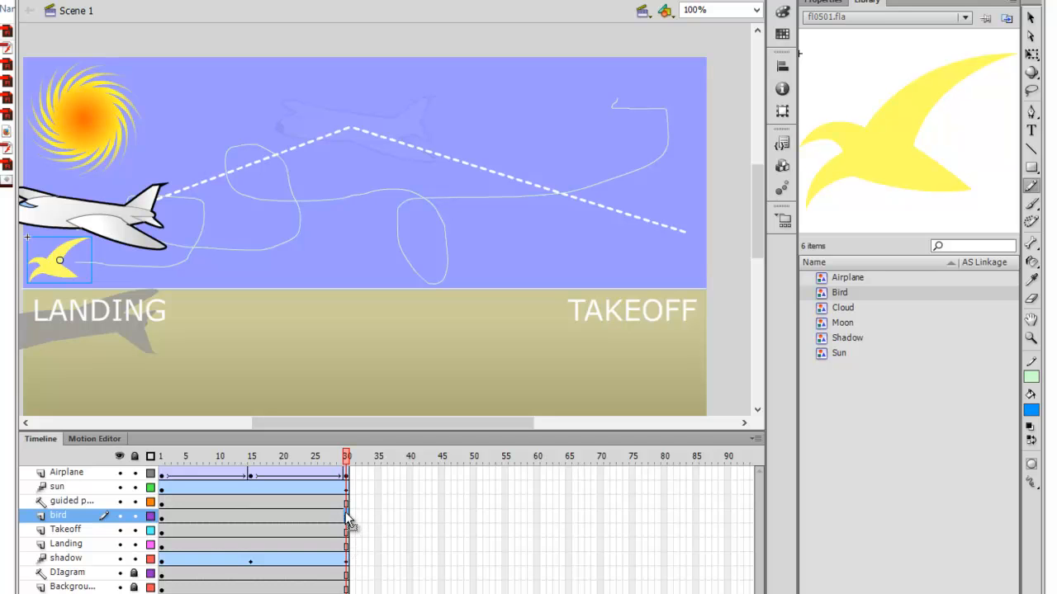
{"action": "right_click", "coordinate": [345, 514]}
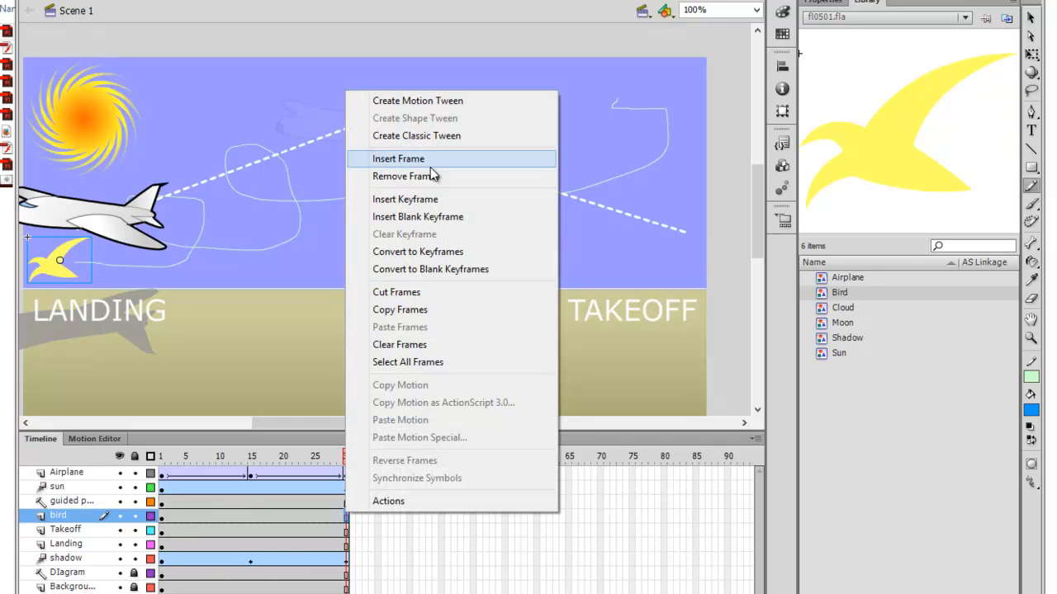
{"action": "left_click", "coordinate": [417, 202]}
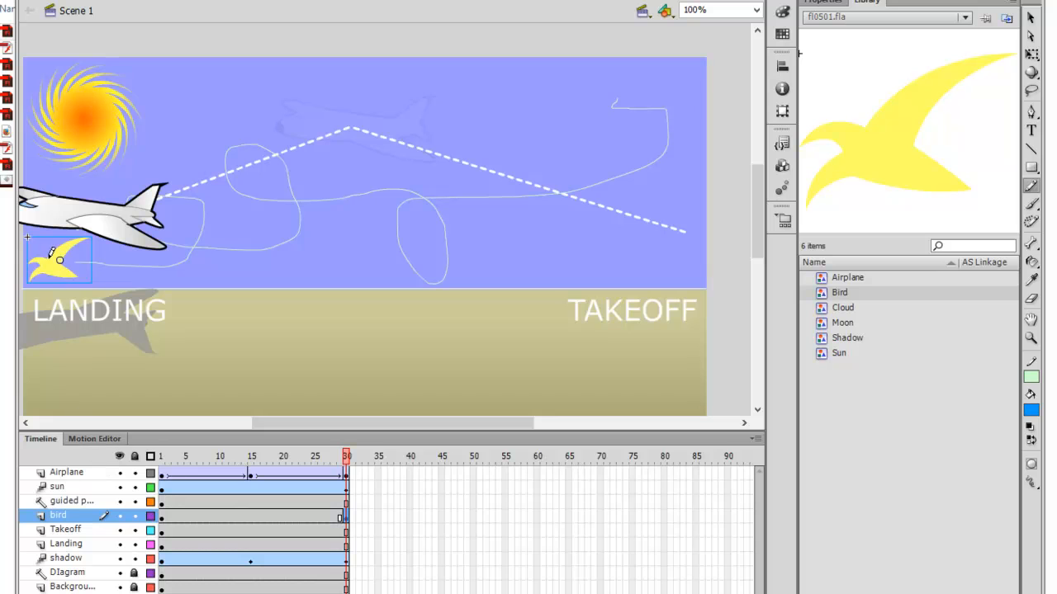
{"action": "left_click", "coordinate": [1032, 17]}
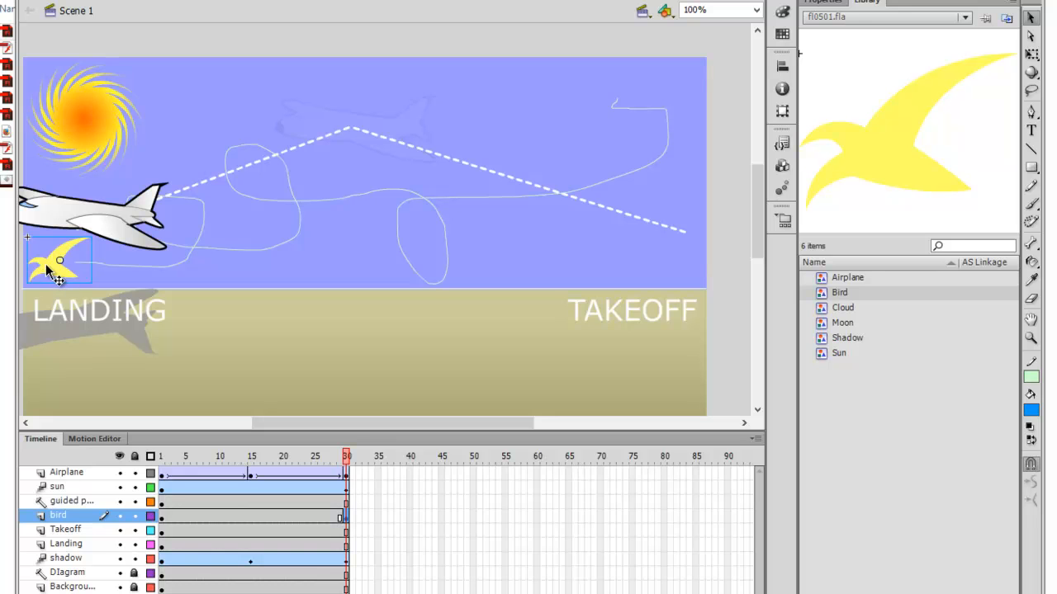
{"action": "left_click_drag", "start_coordinate": [48, 266], "coordinate": [600, 110]}
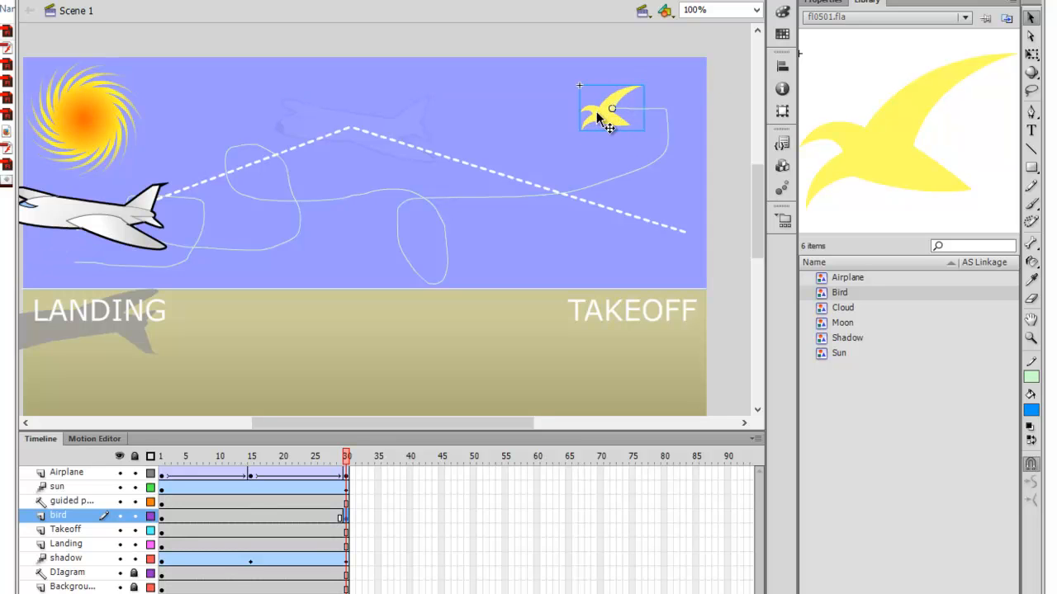
Snap the bird to the starting point of the drawn path near LANDING on frame 1.
{"action": "left_click", "coordinate": [162, 518]}
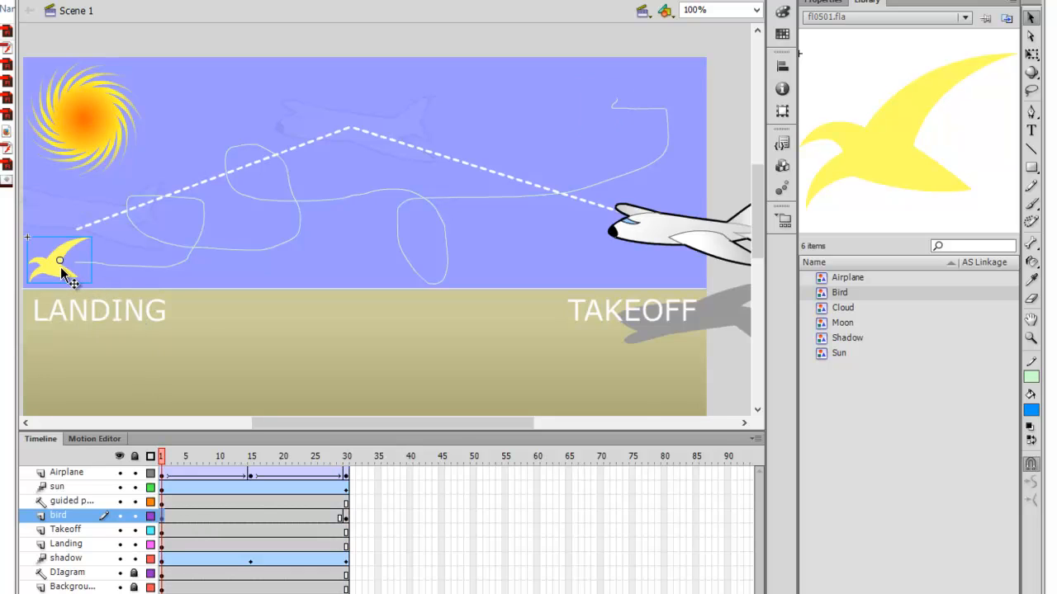
{"action": "left_click_drag", "start_coordinate": [52, 275], "coordinate": [72, 270]}
{"action": "left_click_drag", "start_coordinate": [76, 278], "coordinate": [66, 272]}
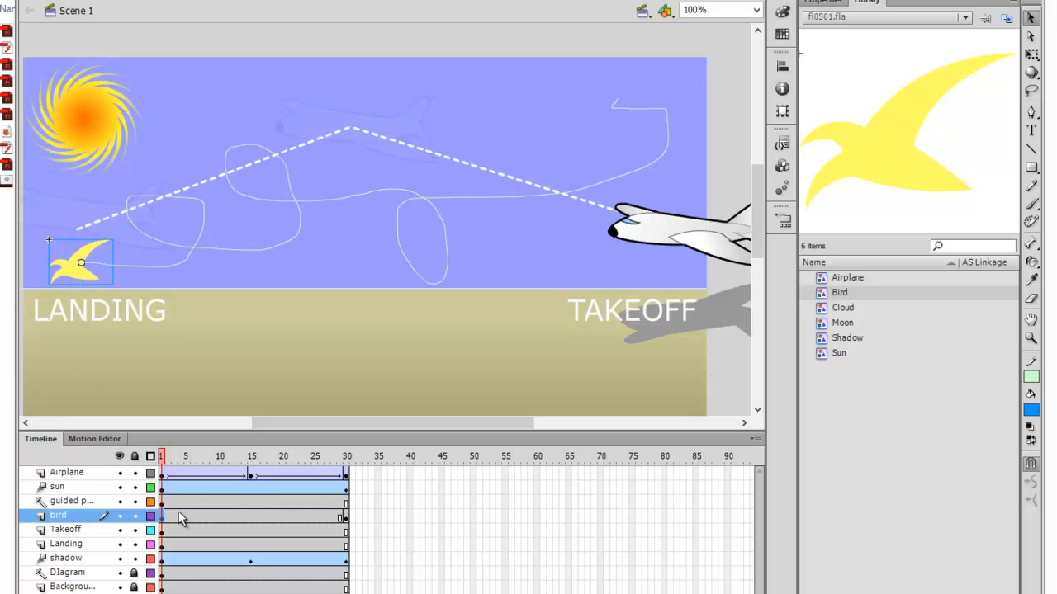
Create a classic tween on the bird layer between frames 1 and 30.
{"action": "left_click", "coordinate": [66, 516]}
{"action": "right_click", "coordinate": [206, 517]}
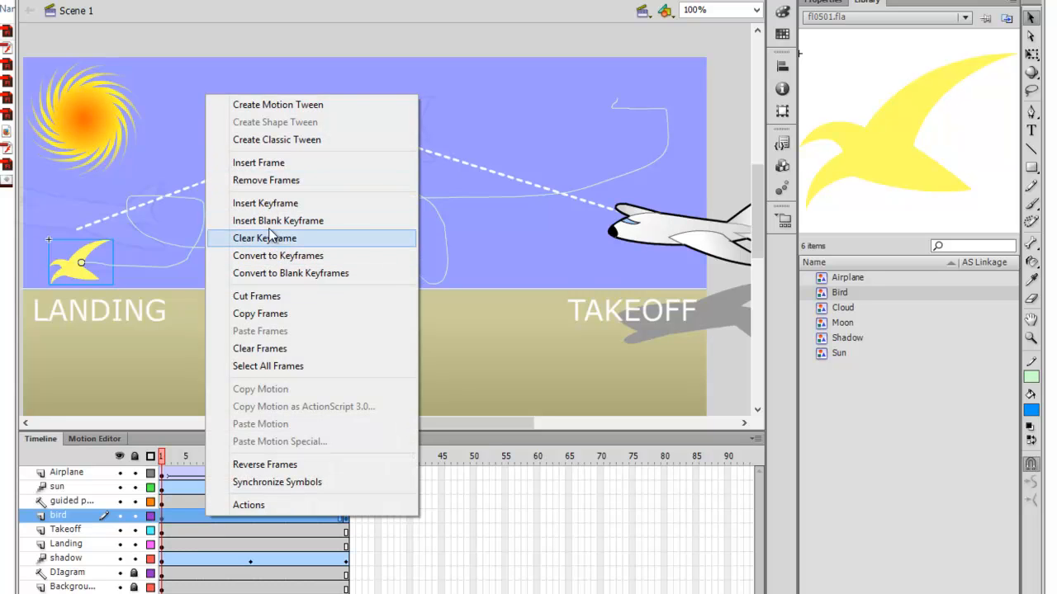
{"action": "left_click", "coordinate": [272, 142]}
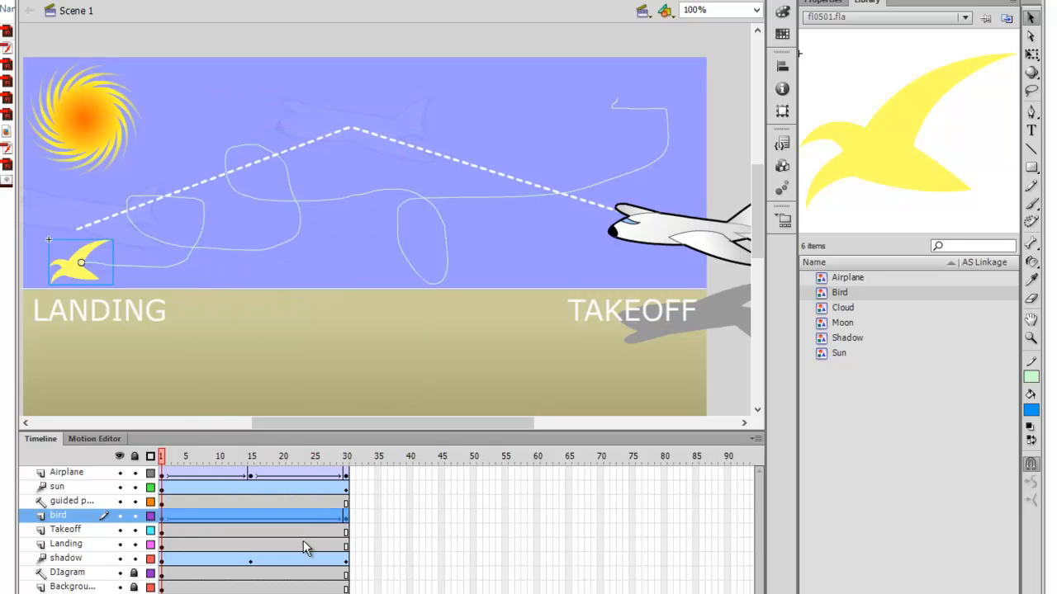
Nest the bird layer under the guided path layer so that the path becomes its motion guide.
{"action": "right_click", "coordinate": [61, 518]}
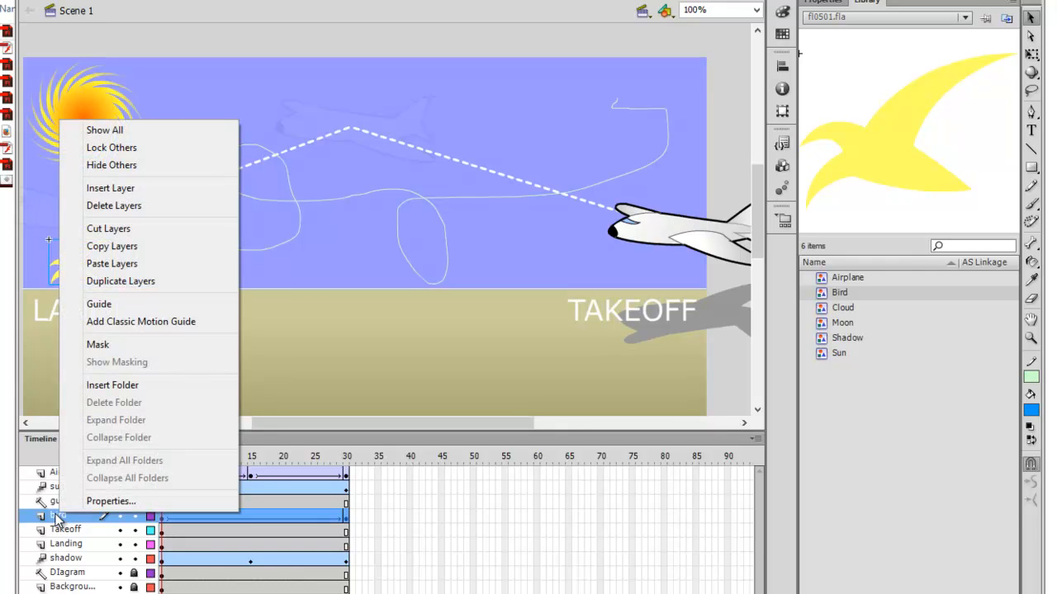
{"action": "left_click", "coordinate": [61, 517]}
{"action": "left_click_drag", "start_coordinate": [63, 518], "coordinate": [67, 509]}
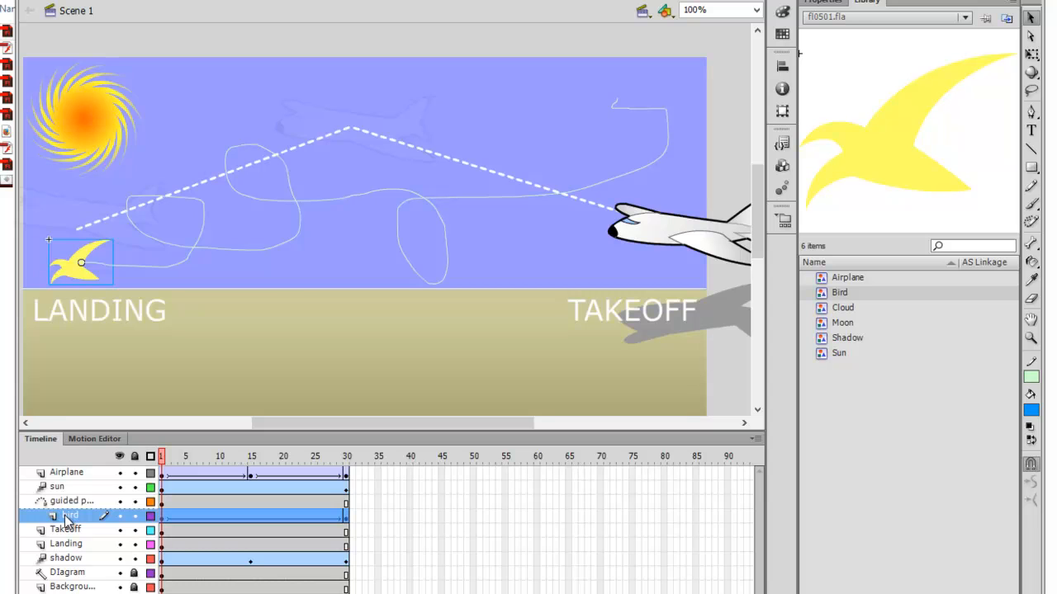
{"action": "key", "text": "ctrl+z"}
{"action": "mouse_move", "coordinate": [61, 517]}
{"action": "left_mouse_down"}
{"action": "mouse_move", "coordinate": [63, 535]}
{"action": "mouse_move", "coordinate": [66, 519]}
{"action": "left_mouse_up"}
Play back the animation to check the bird's flight and inspect the guided path layer's Guide setting.
{"action": "key", "text": "Return"}
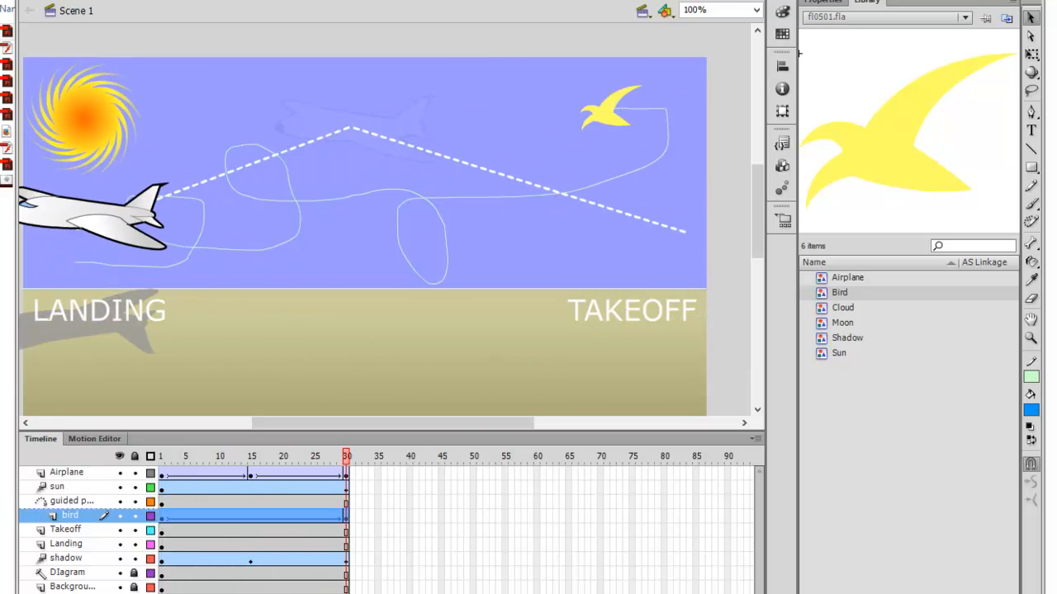
{"action": "key", "text": "Return"}
{"action": "left_click", "coordinate": [70, 518]}
{"action": "left_click", "coordinate": [66, 501]}
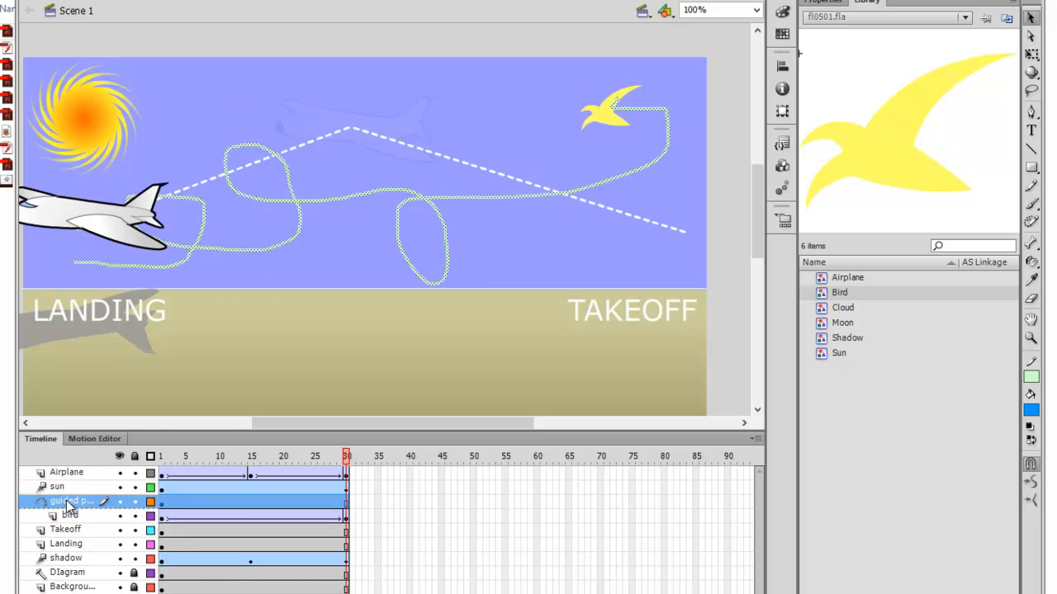
{"action": "right_click", "coordinate": [66, 500]}
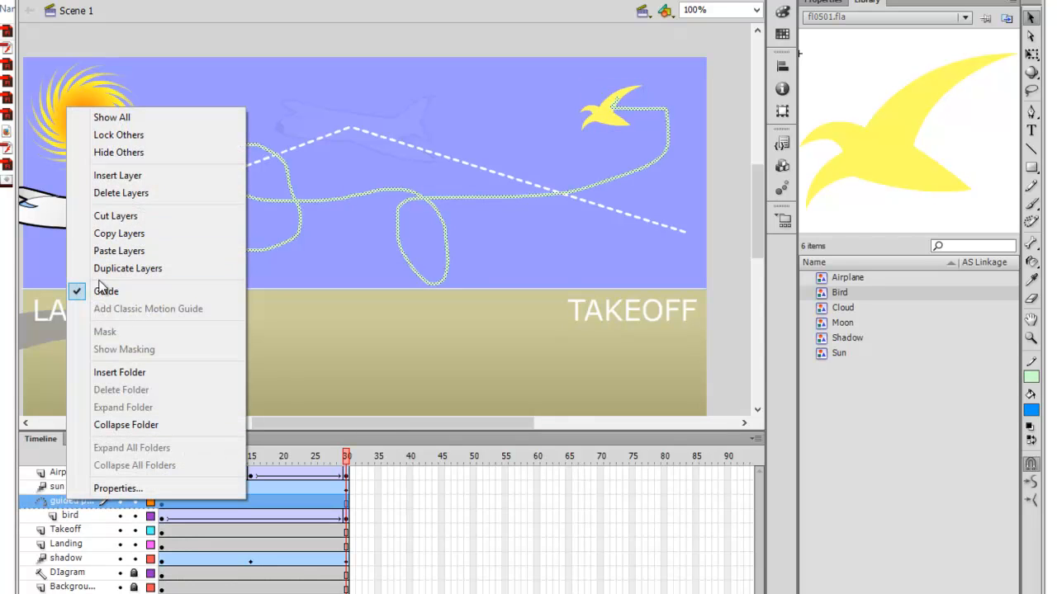
{"action": "left_click", "coordinate": [61, 506]}
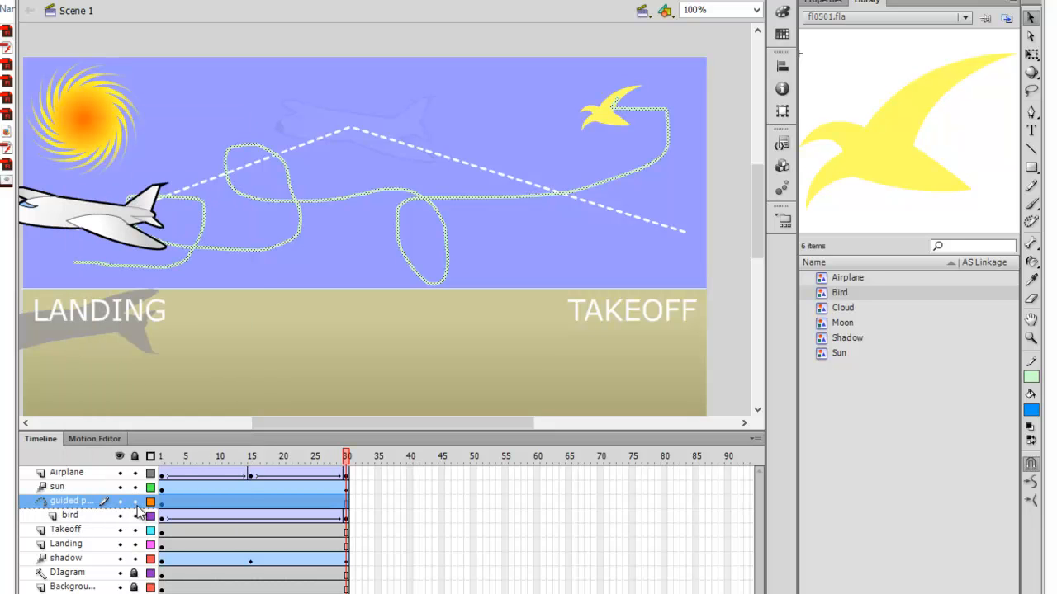